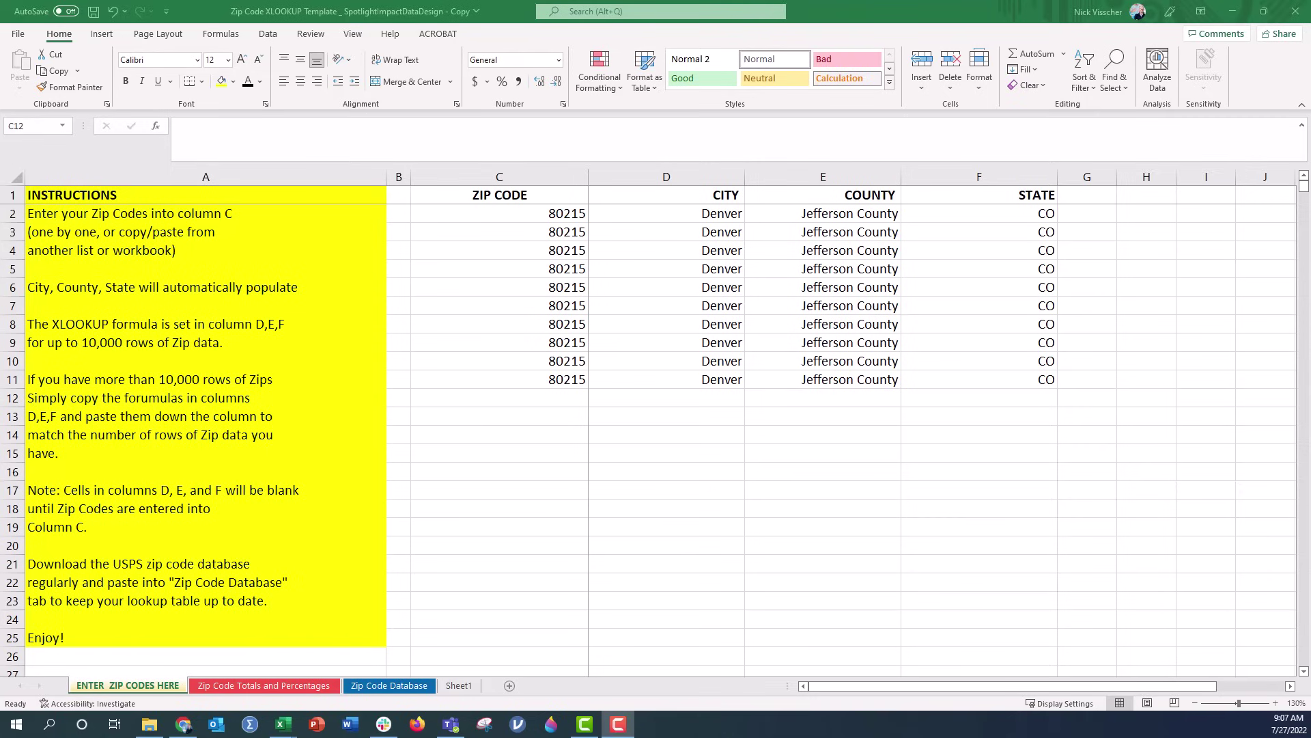
Step: Enter zip code 49423 in C12 so row 12 returns Holland, Ottawa County, MI
left_click(784, 214)
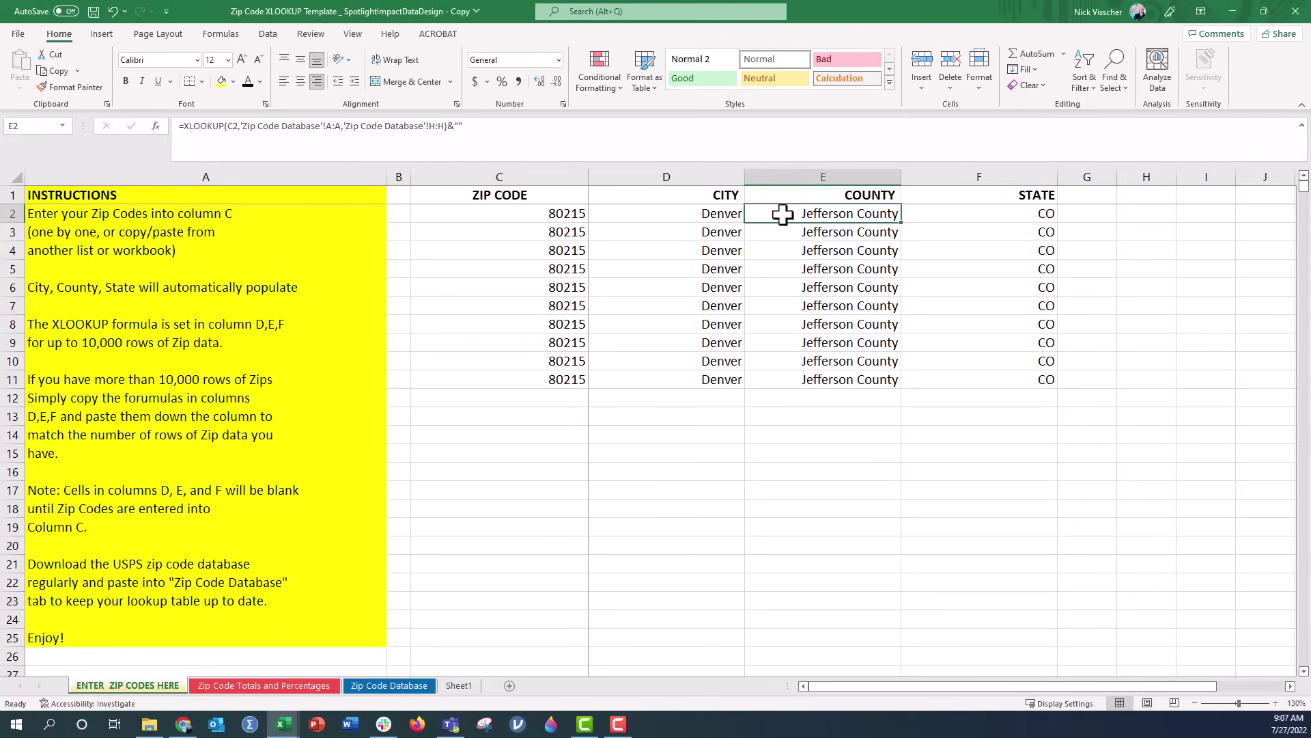
left_click(785, 379)
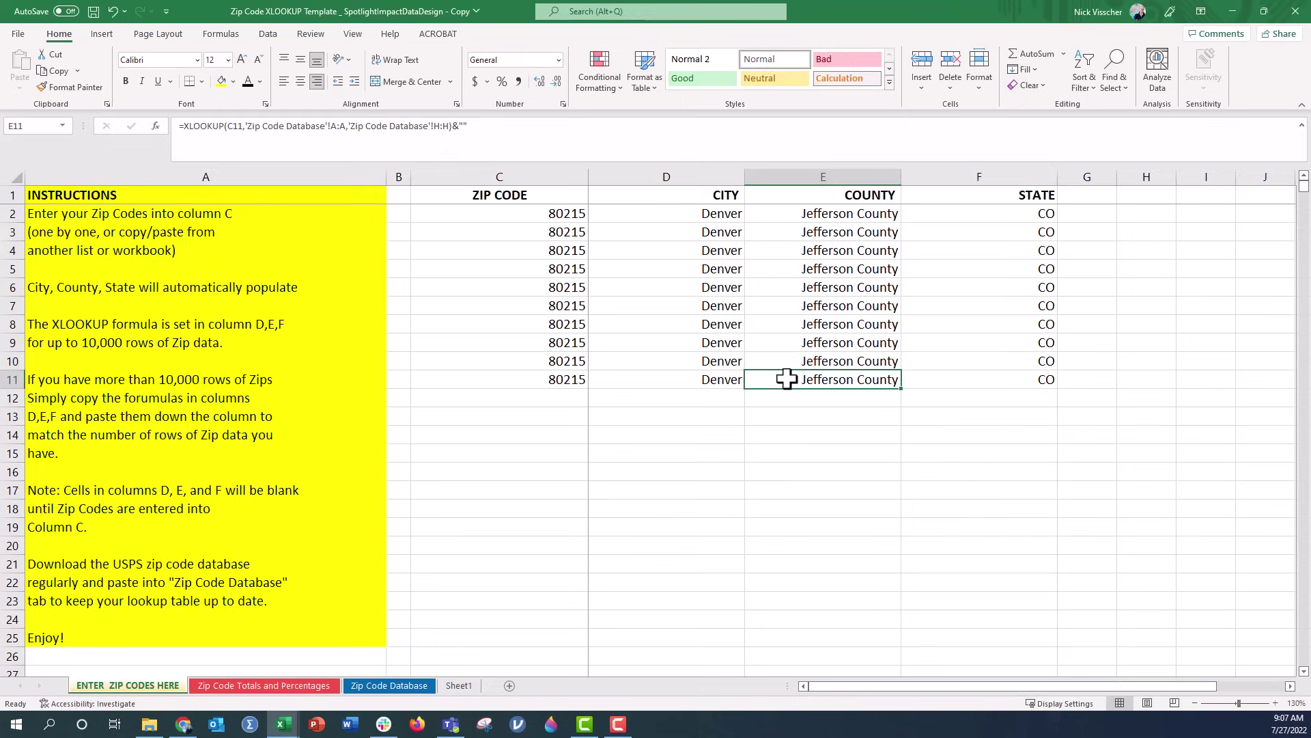
left_click(437, 399)
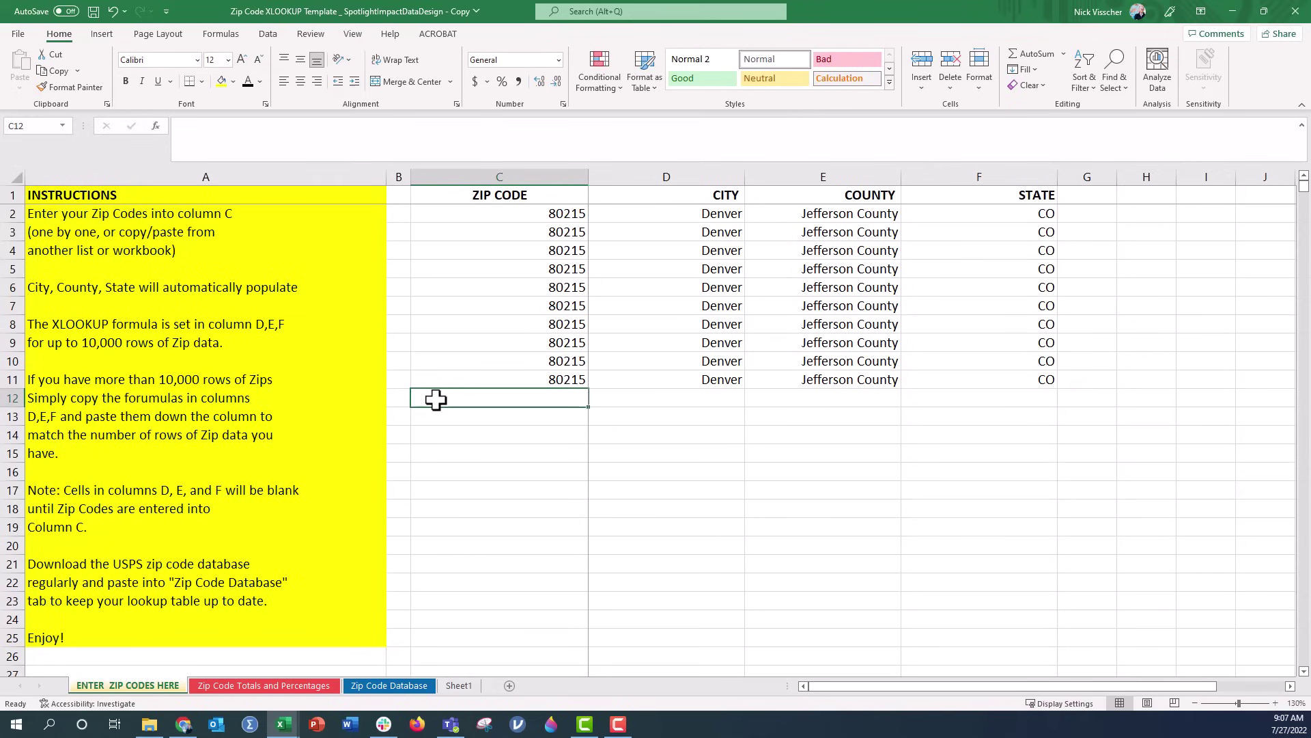
type("49423")
key("Return")
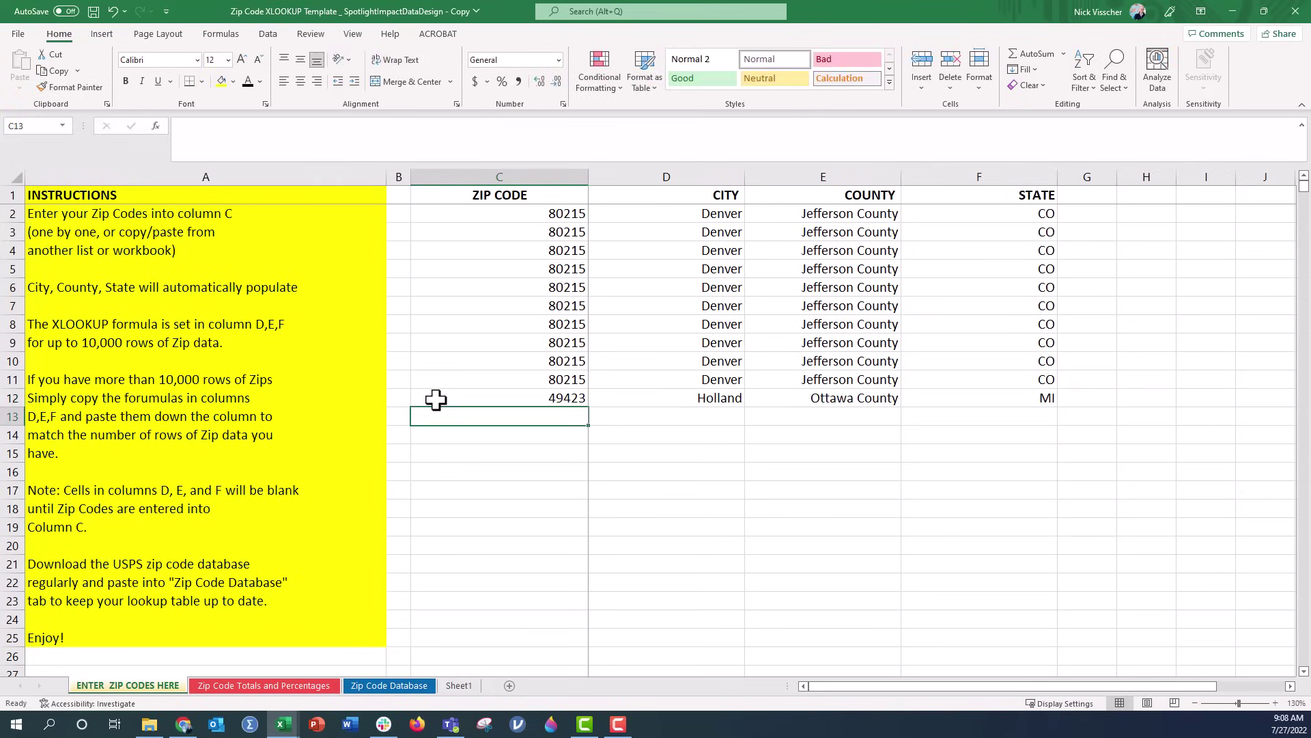
left_click(439, 400)
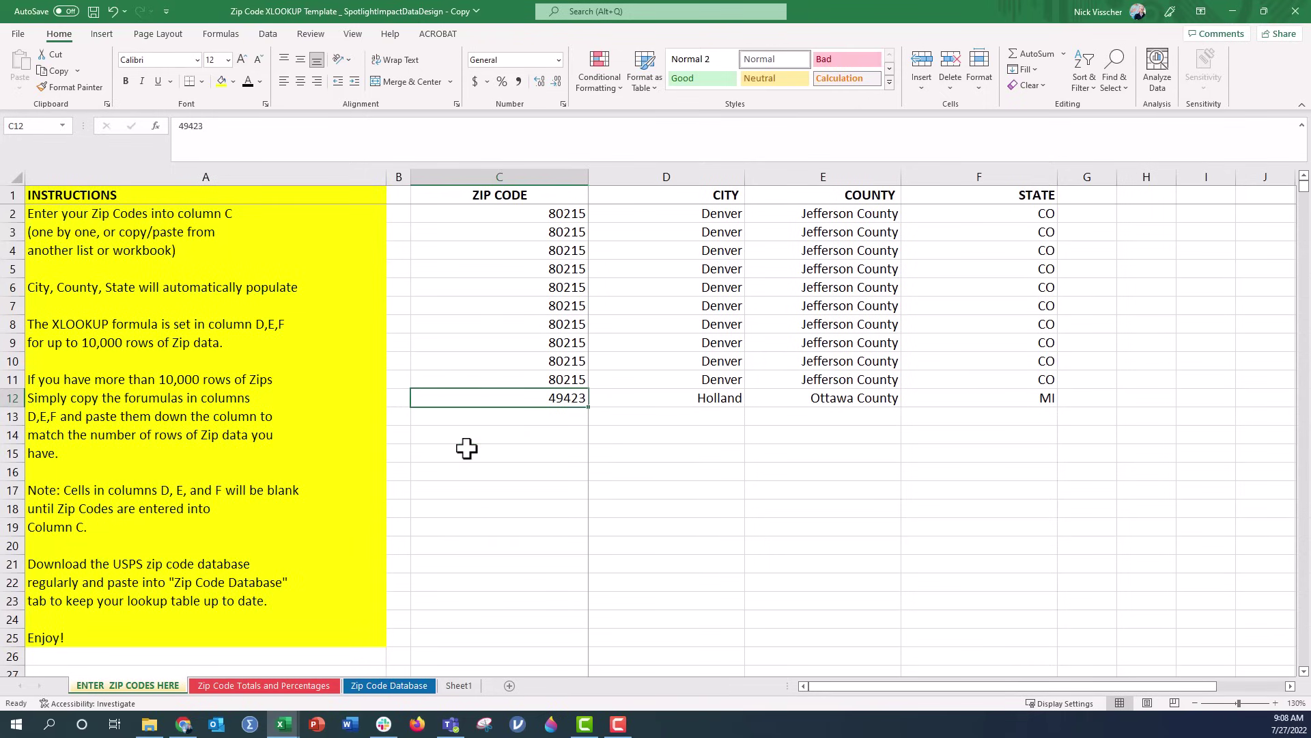
left_click(466, 411)
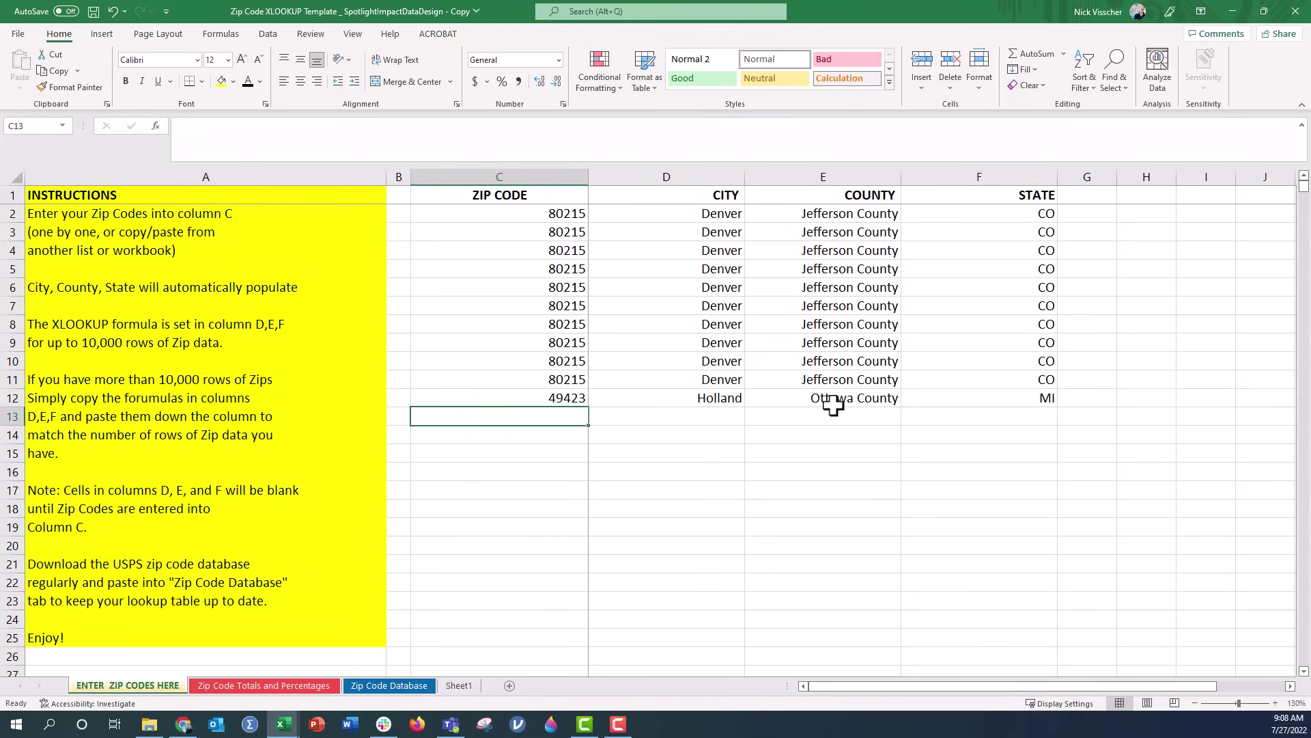
Step: Copy the zip code table C1:F12 and paste it as values at A1 on Sheet1
left_click(443, 218)
left_click_drag(443, 217, 446, 400)
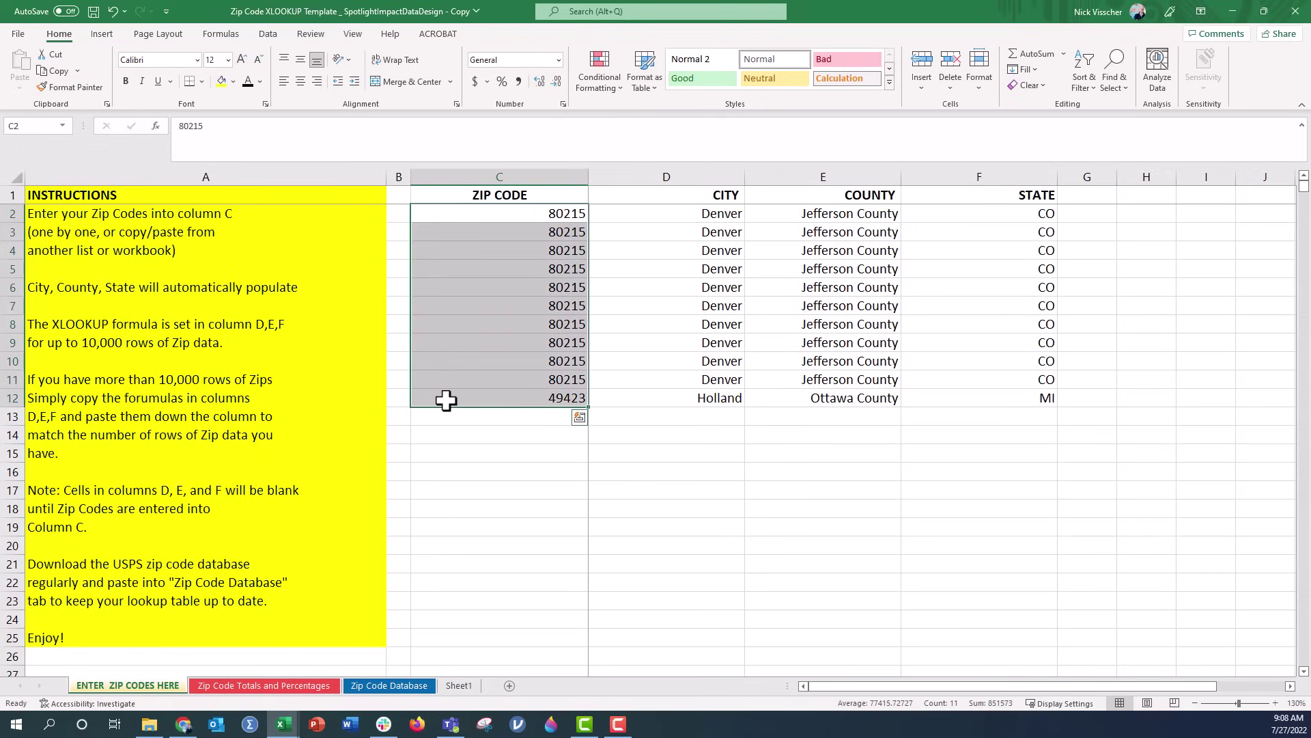
mouse_move(542, 195)
left_mouse_down()
mouse_move(919, 228)
mouse_move(1004, 354)
mouse_move(1004, 397)
left_mouse_up()
right_click(1004, 398)
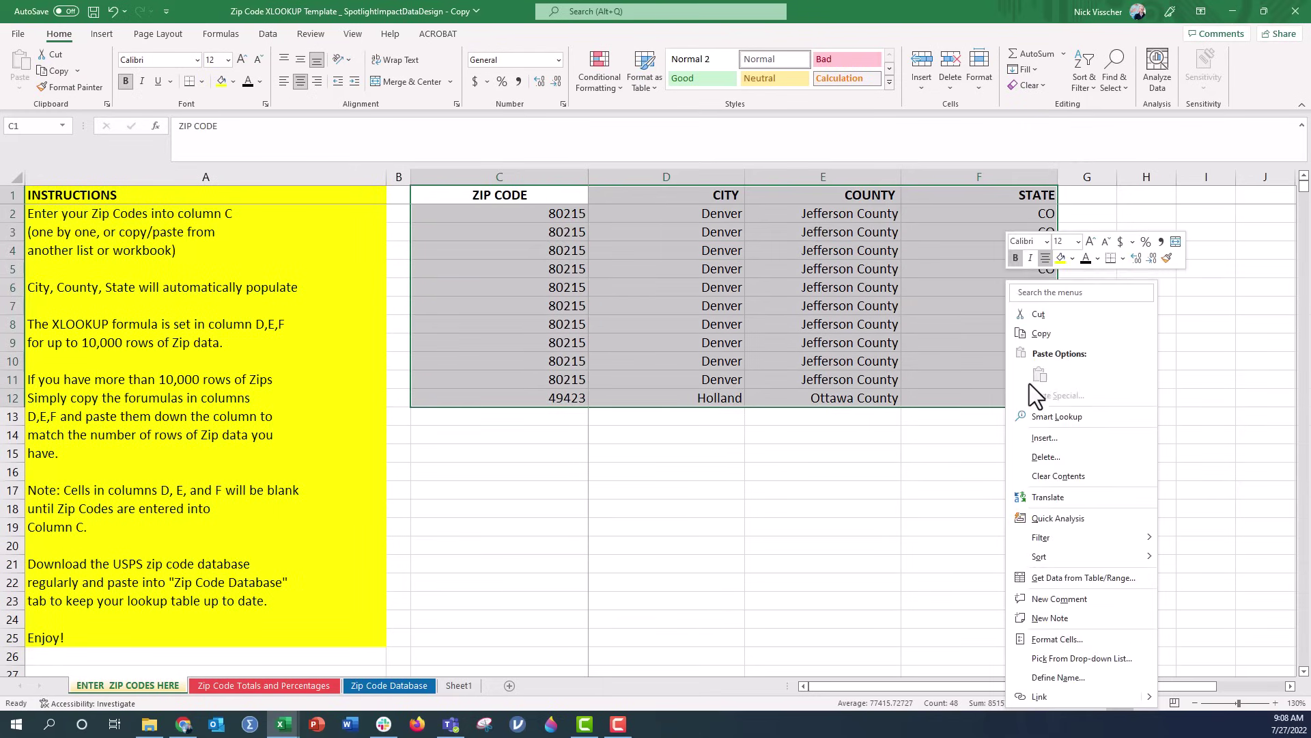
left_click(1110, 330)
left_click(463, 684)
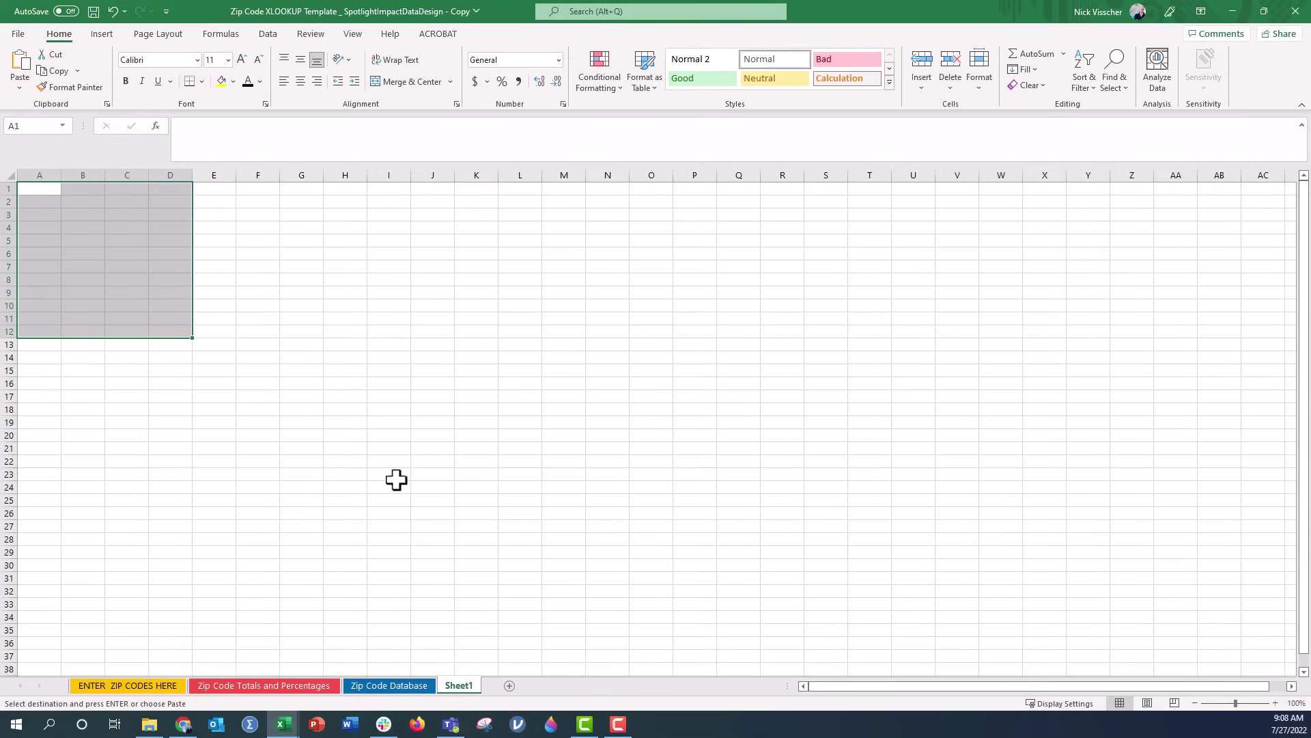
right_click(34, 191)
left_click(90, 286)
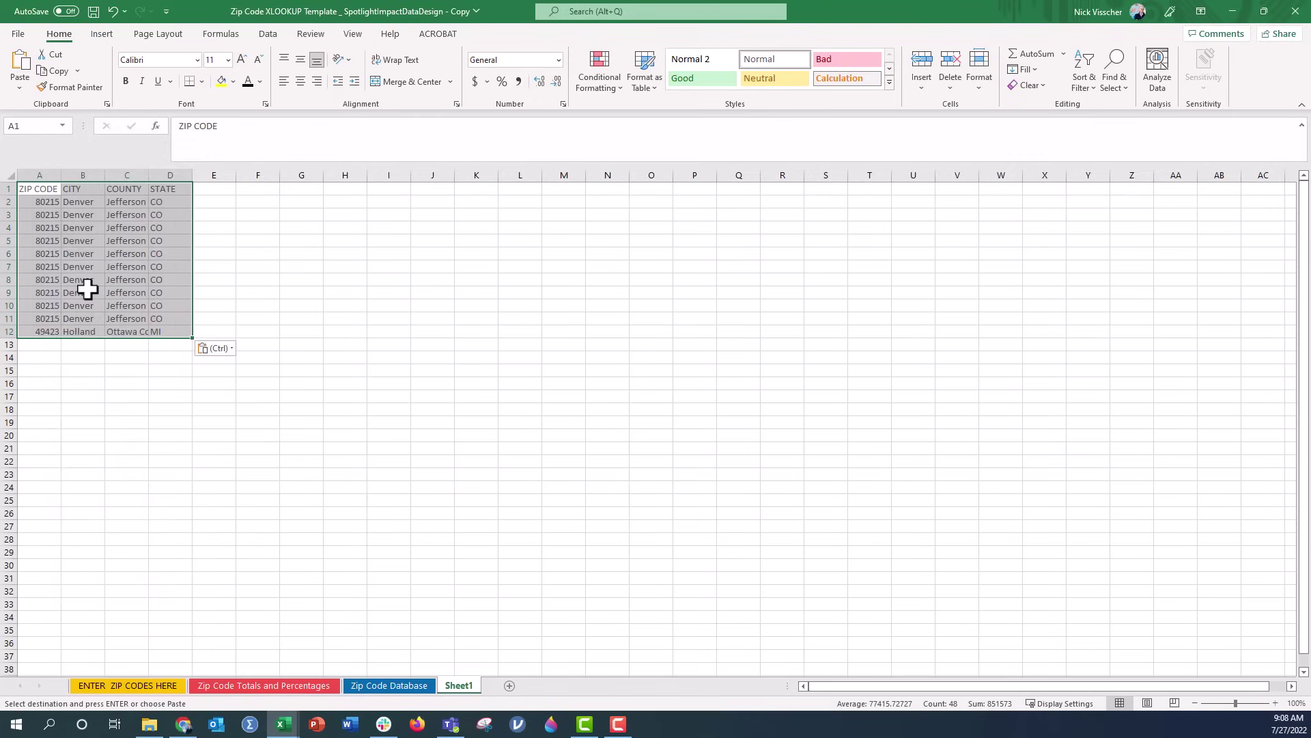
key("Escape")
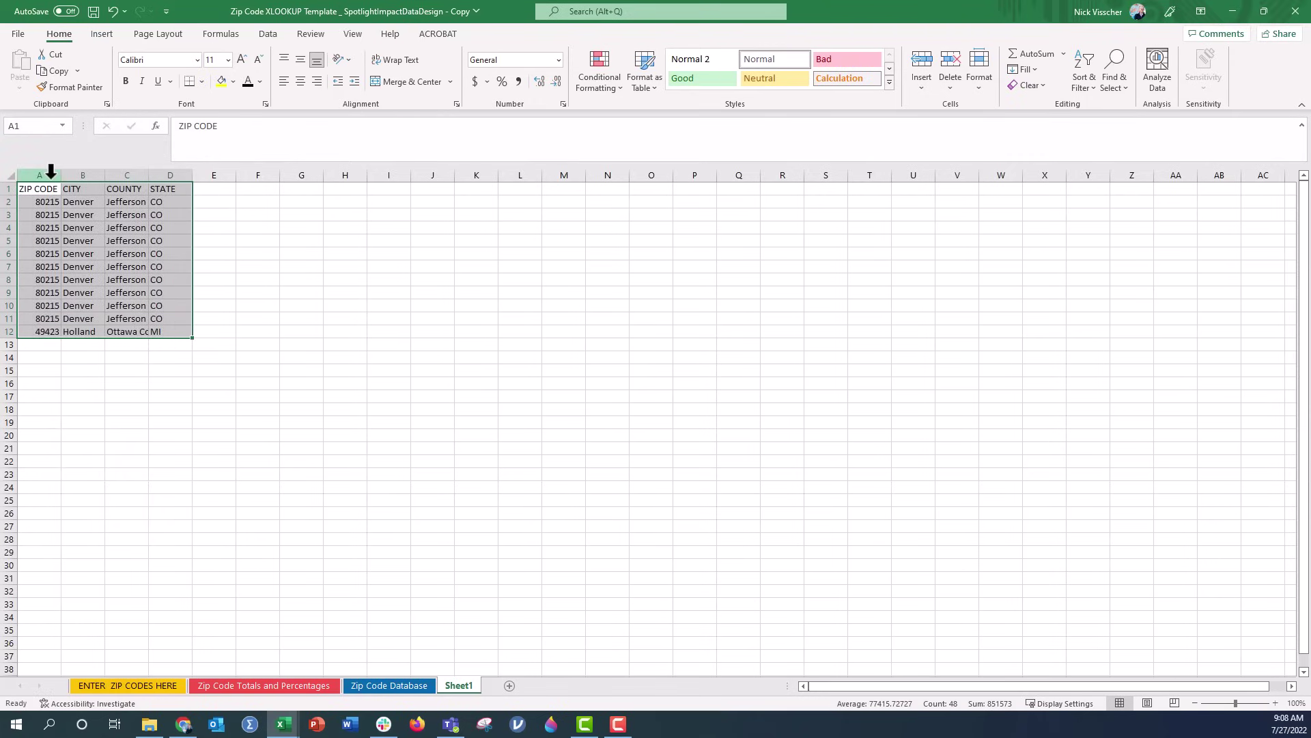
Step: Widen columns A–D on Sheet1 so the full county names show
left_click_drag(39, 175, 236, 175)
left_click(119, 202)
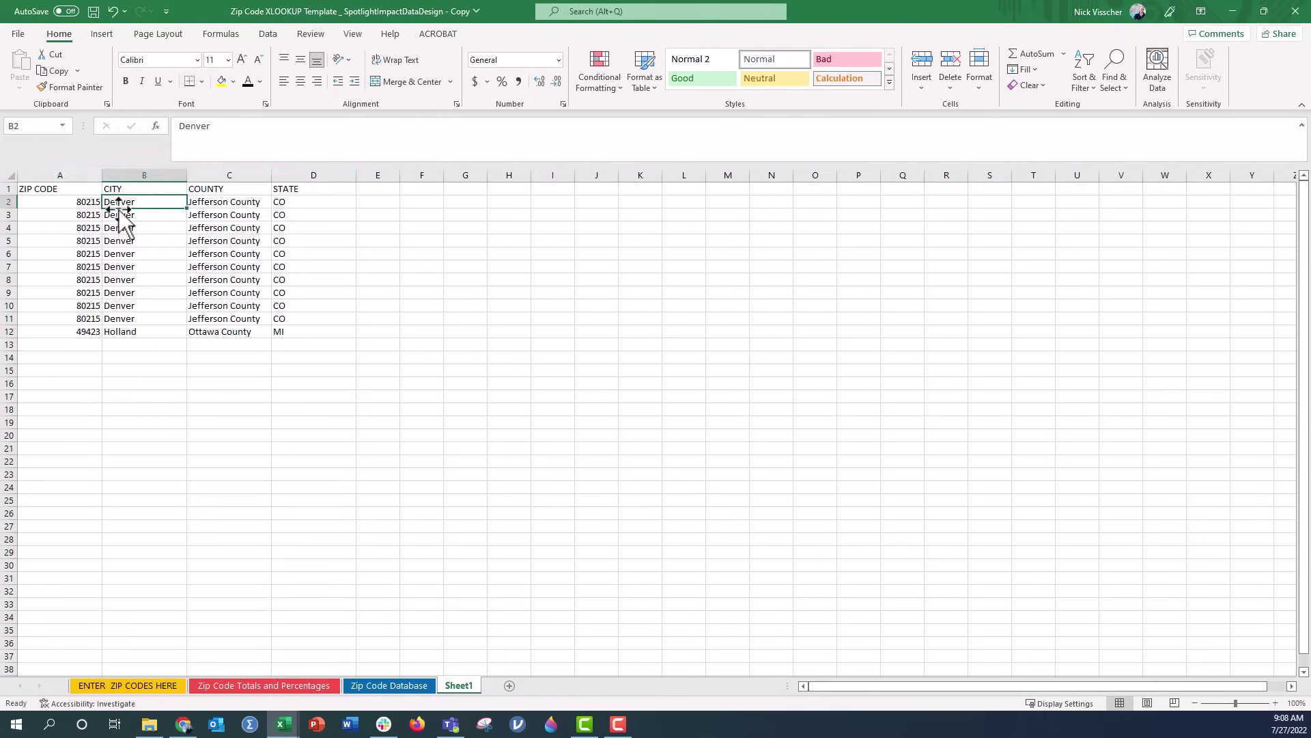
left_click(118, 214)
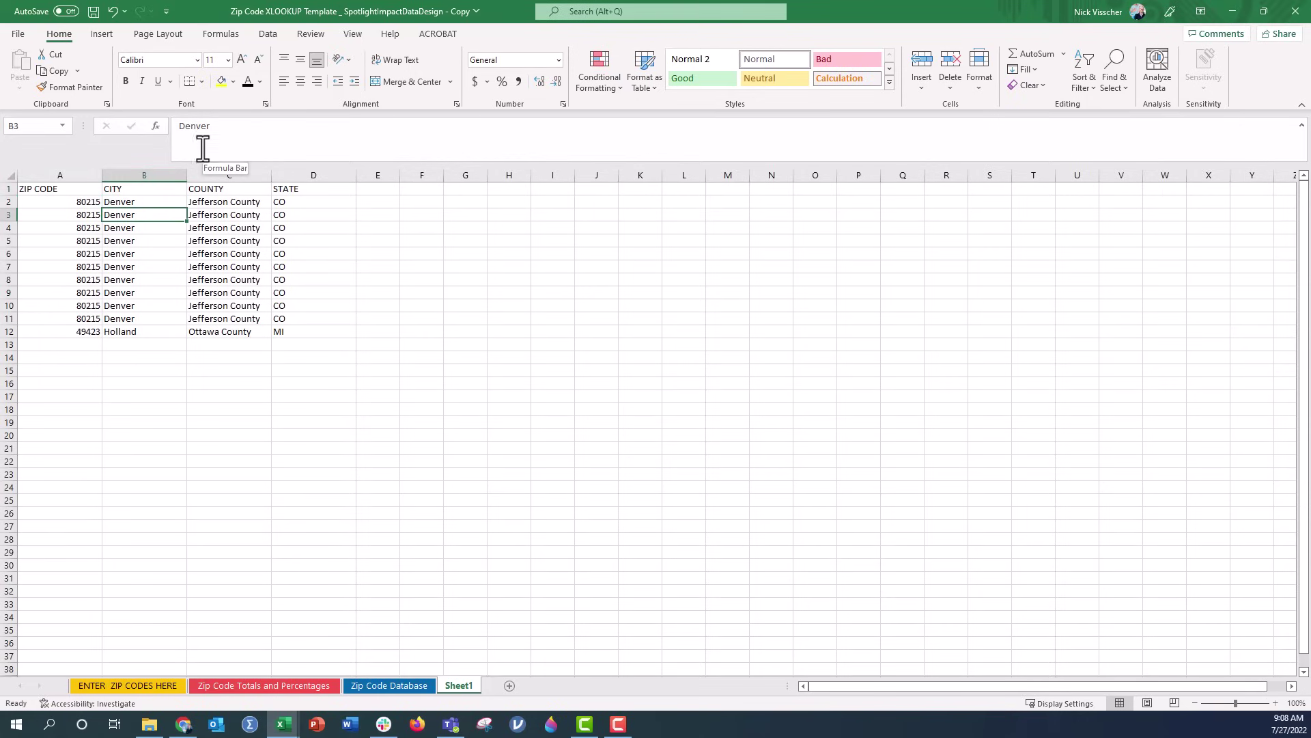
left_click(141, 228)
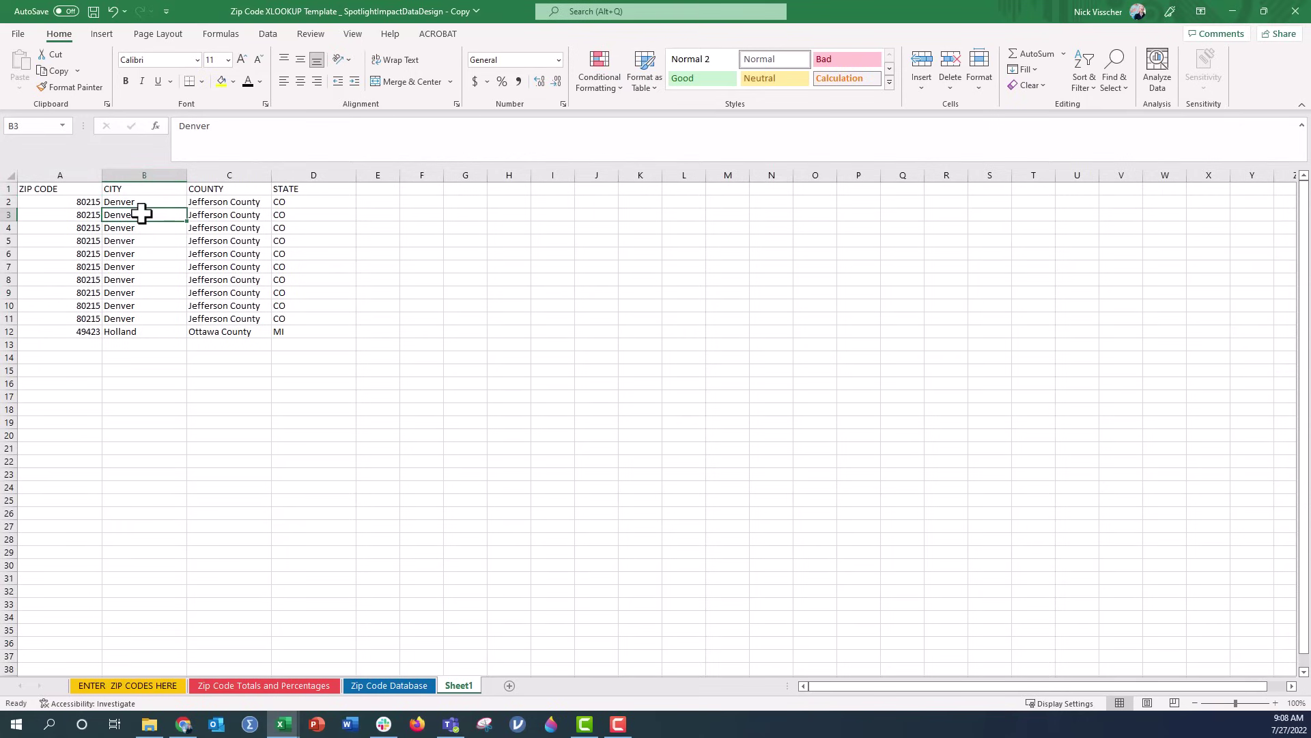
key("Up")
key("Left")
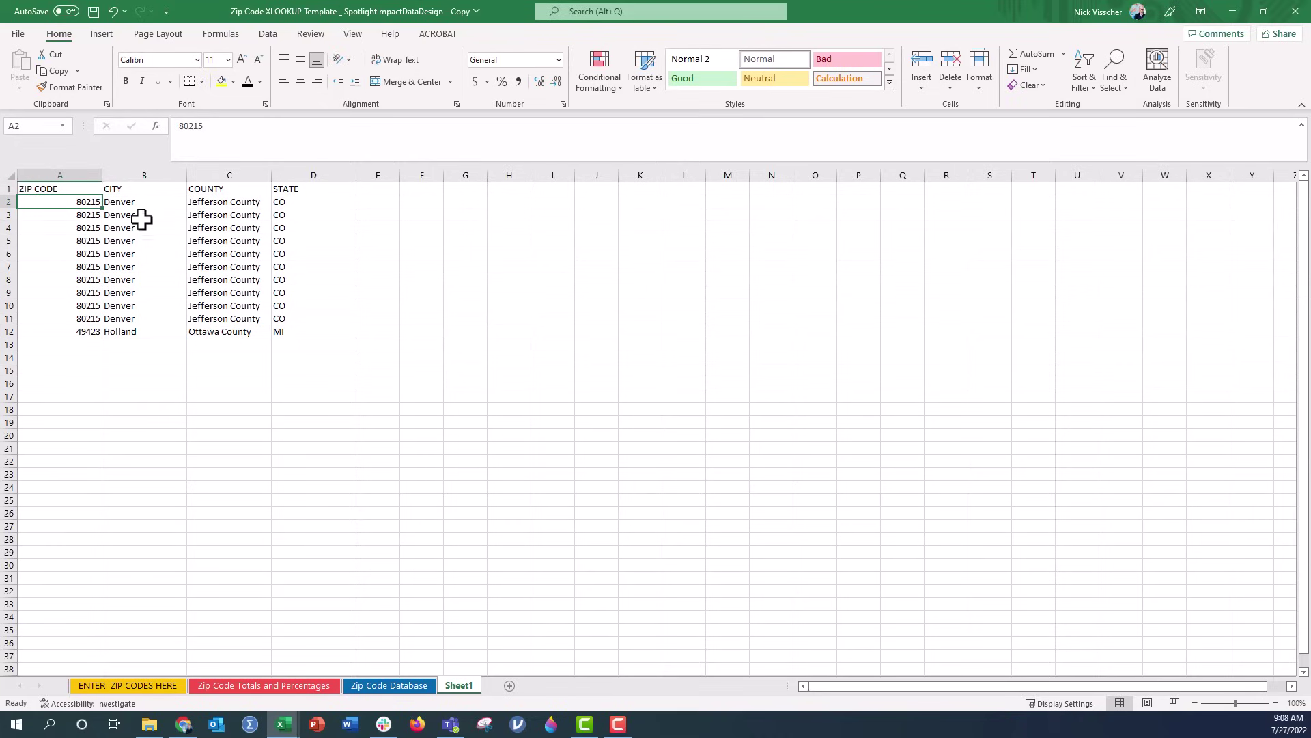
Step: Replace 'County' with nothing in Sheet1's C2:C12, then return to ENTER ZIP CODES HERE
left_click_drag(201, 201, 202, 331)
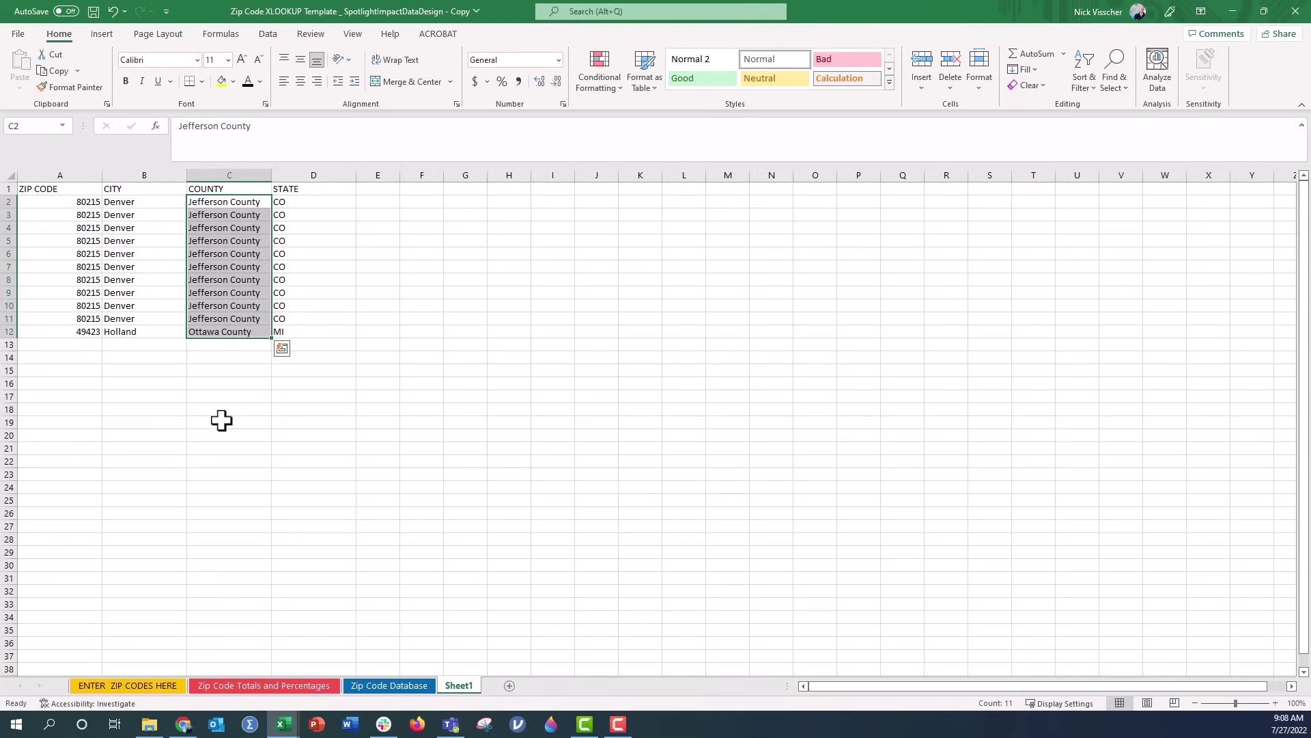
left_click(1128, 95)
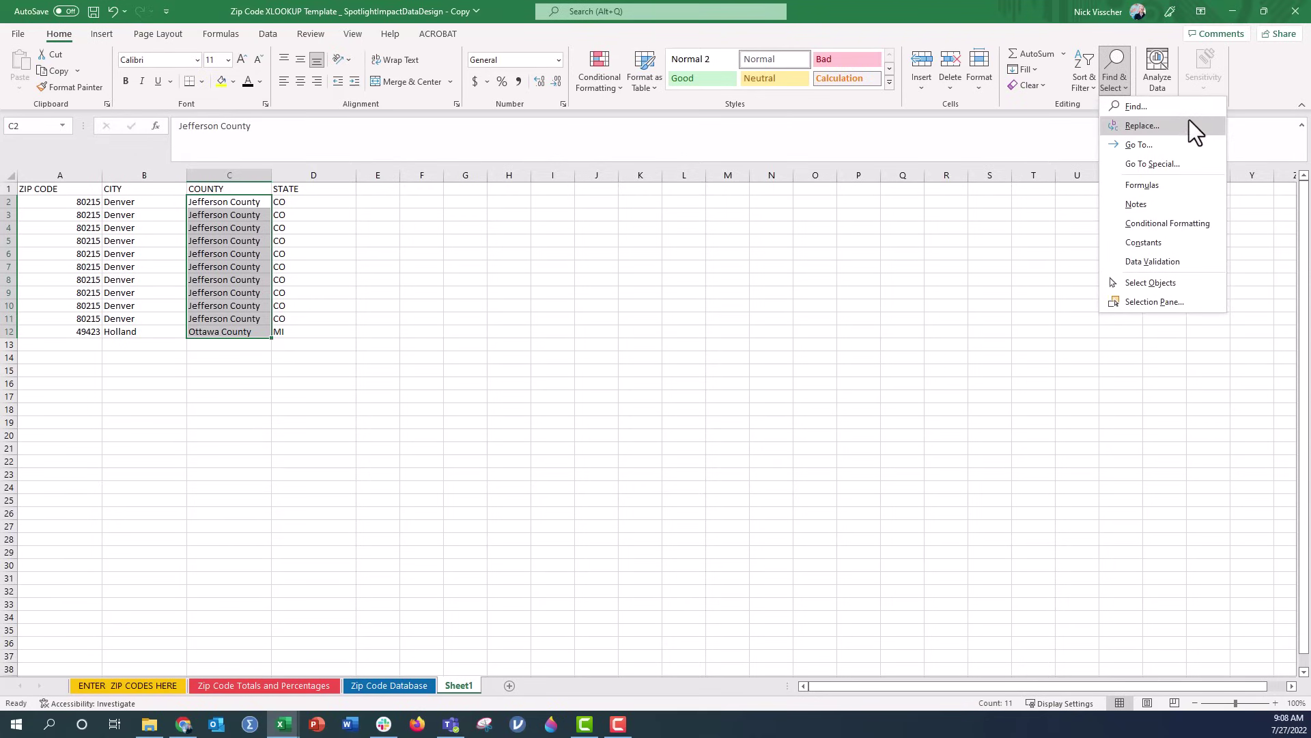
left_click(1186, 123)
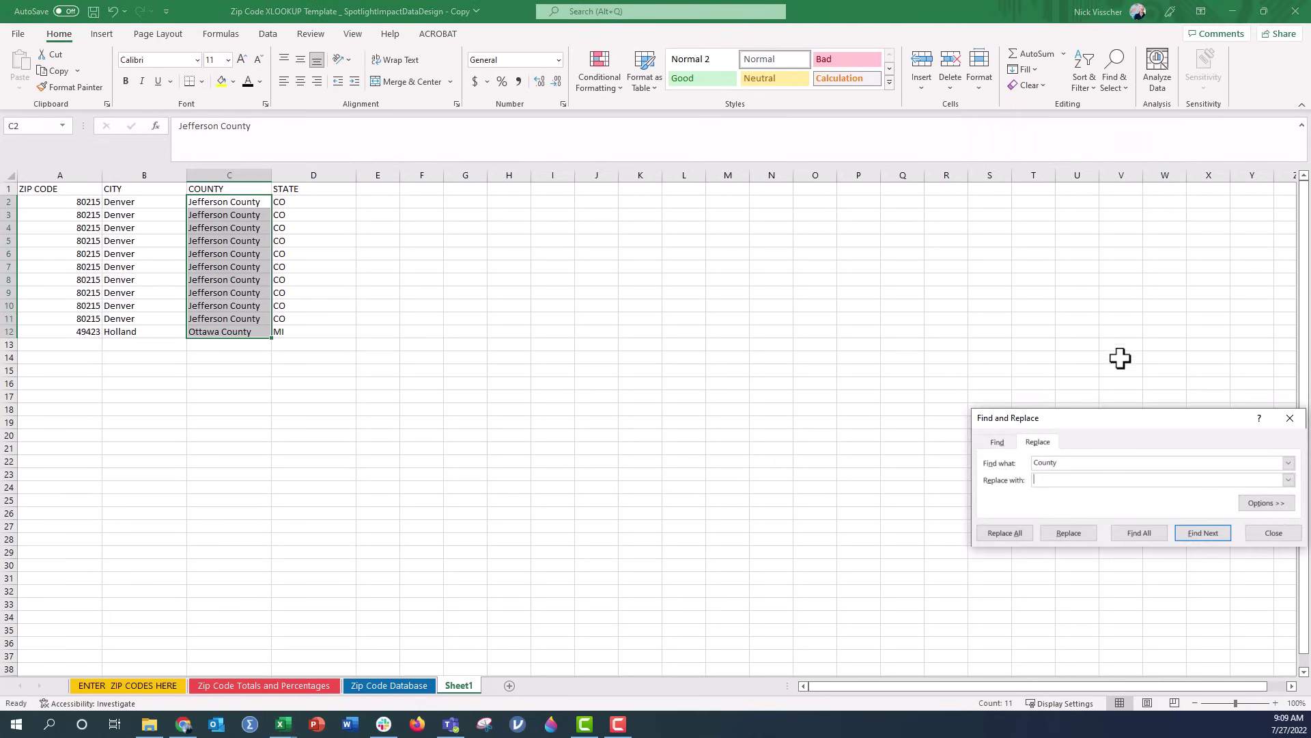
left_click_drag(1107, 416, 533, 231)
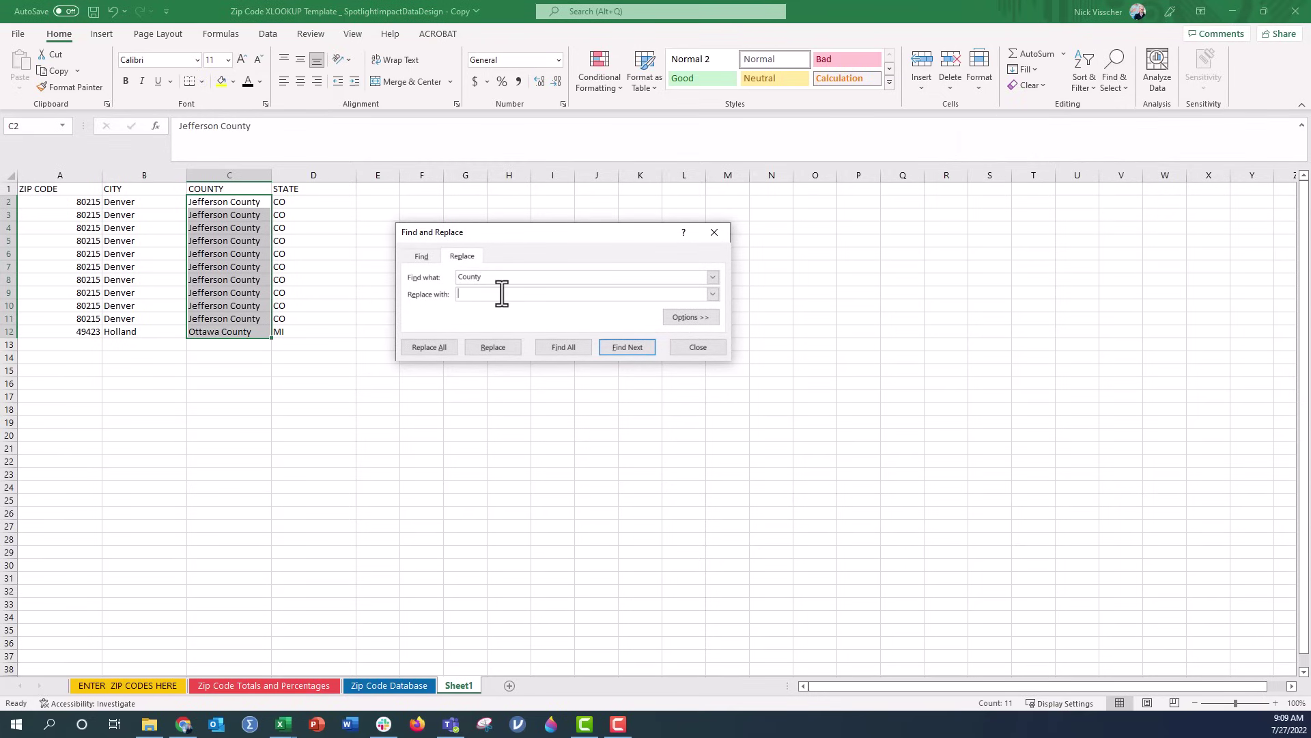
left_click(453, 353)
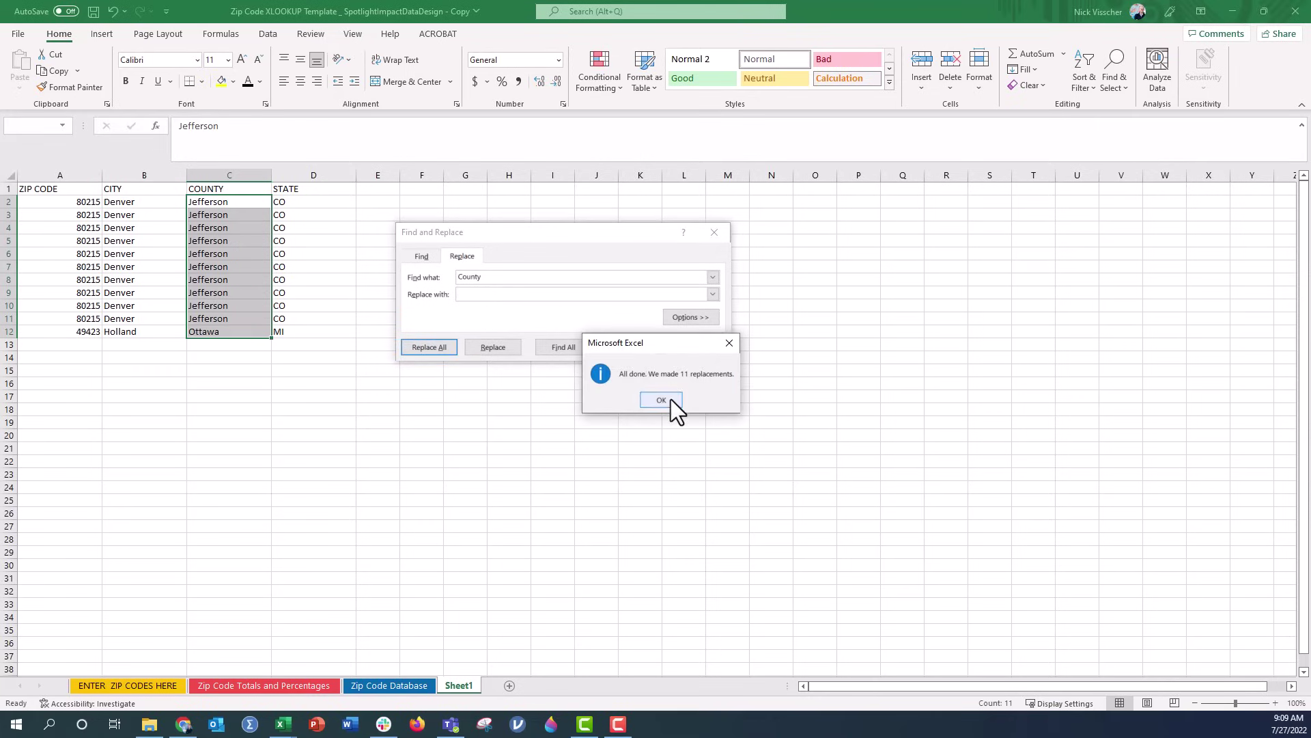
left_click(663, 400)
left_click(692, 348)
left_click(269, 474)
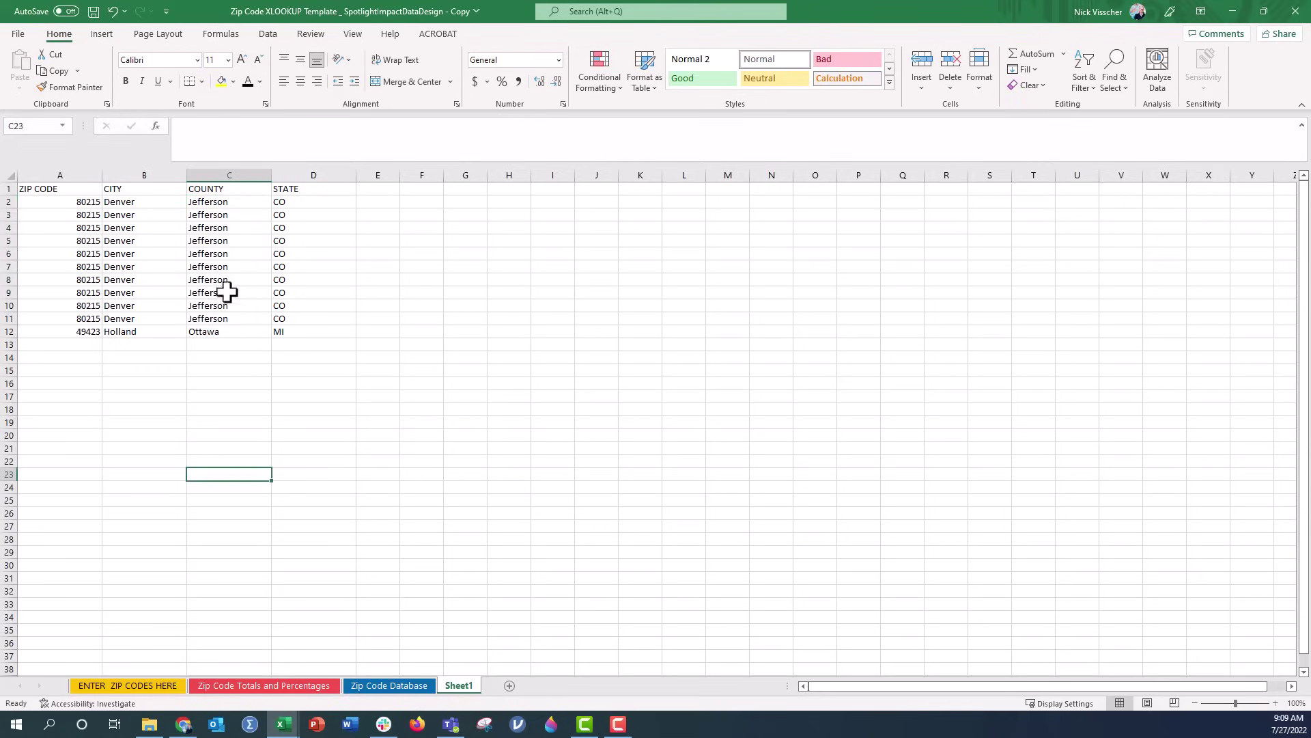
left_click(157, 687)
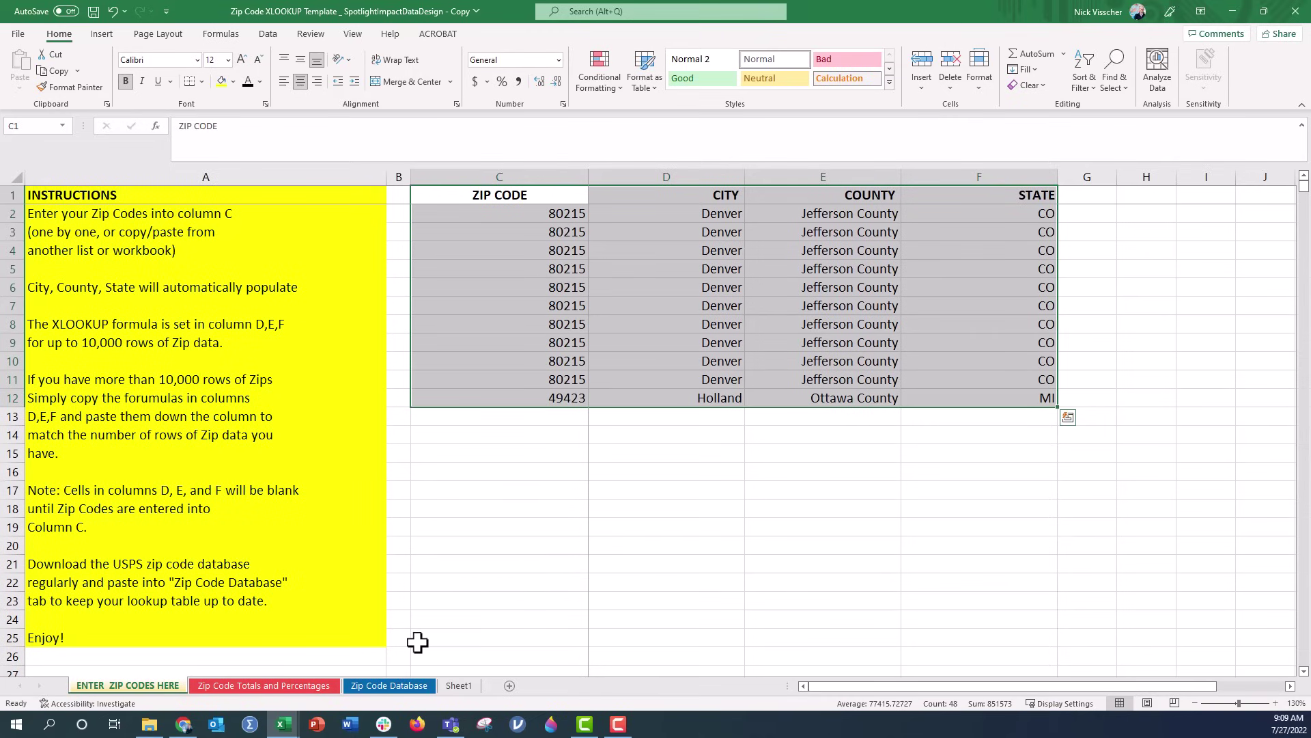
left_click(435, 688)
left_click(433, 691)
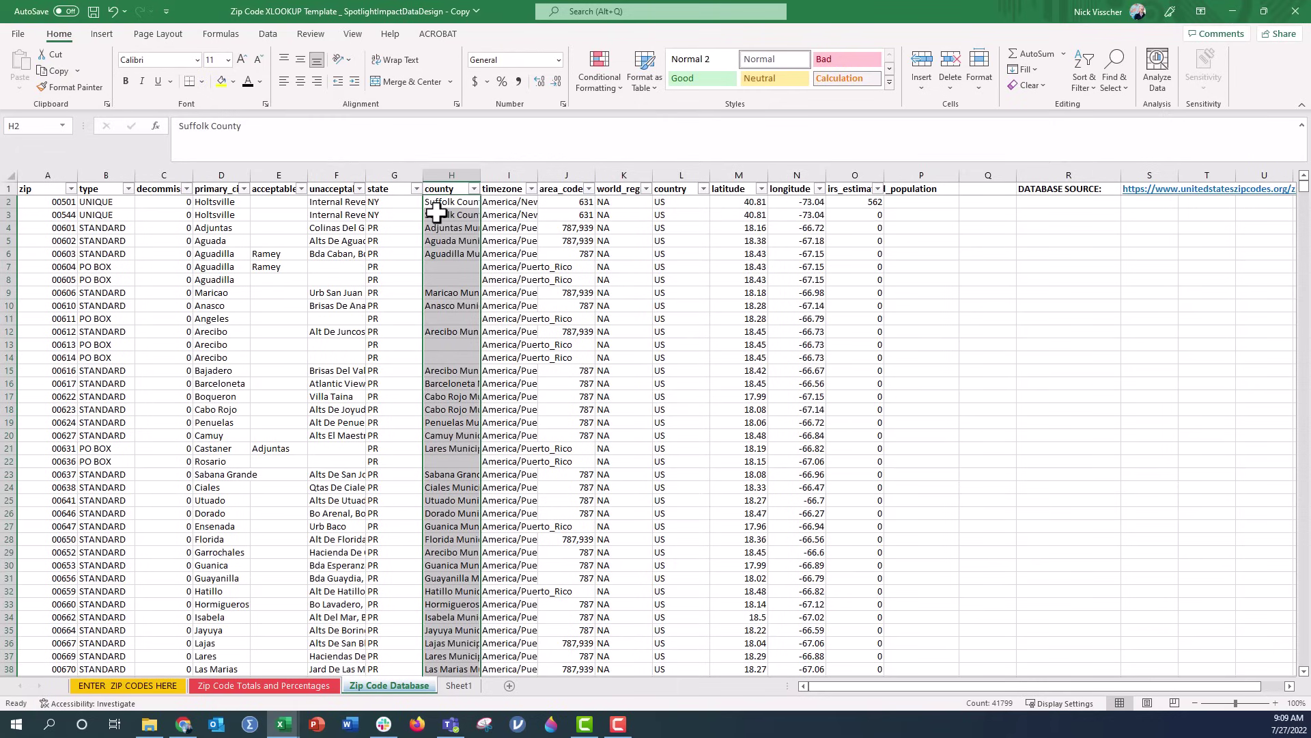
left_click(435, 202)
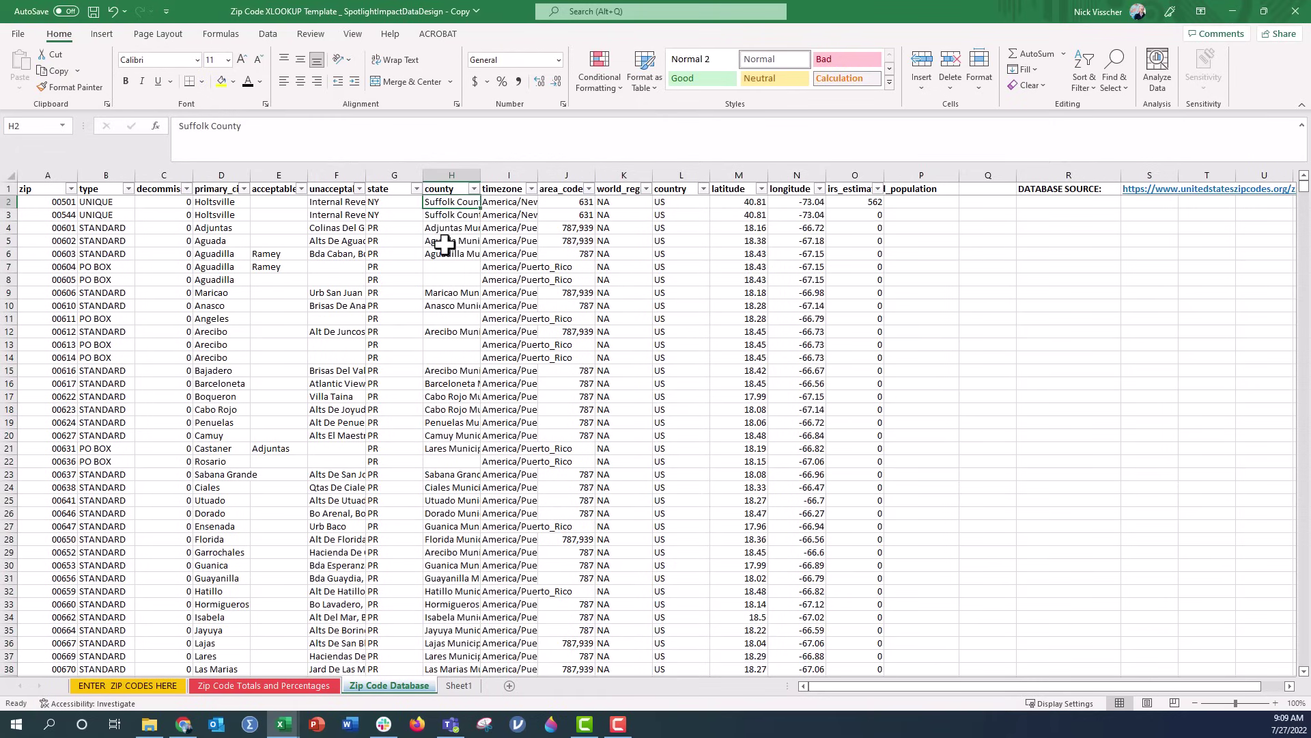
left_click(458, 188)
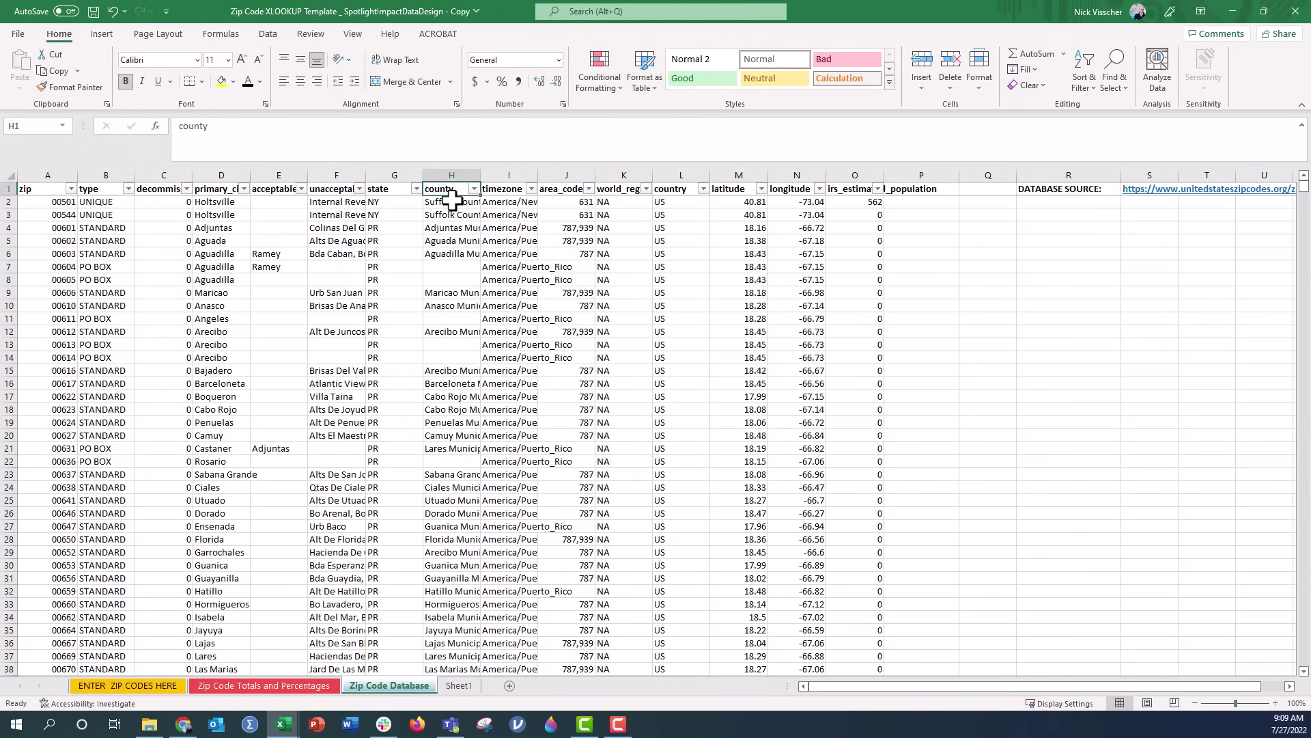
left_click(449, 205)
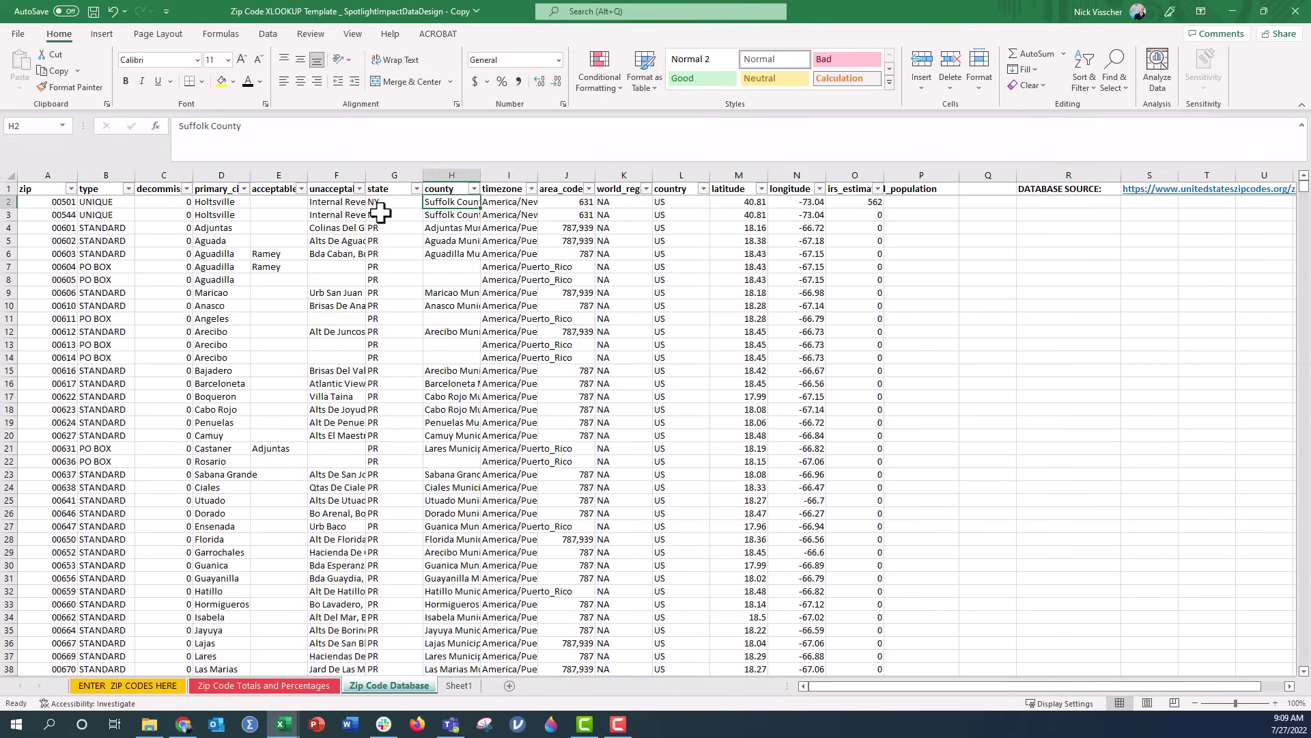
Step: Extend the selection from H2 down column H to the last county row, 42725
key("ctrl+shift+Down")
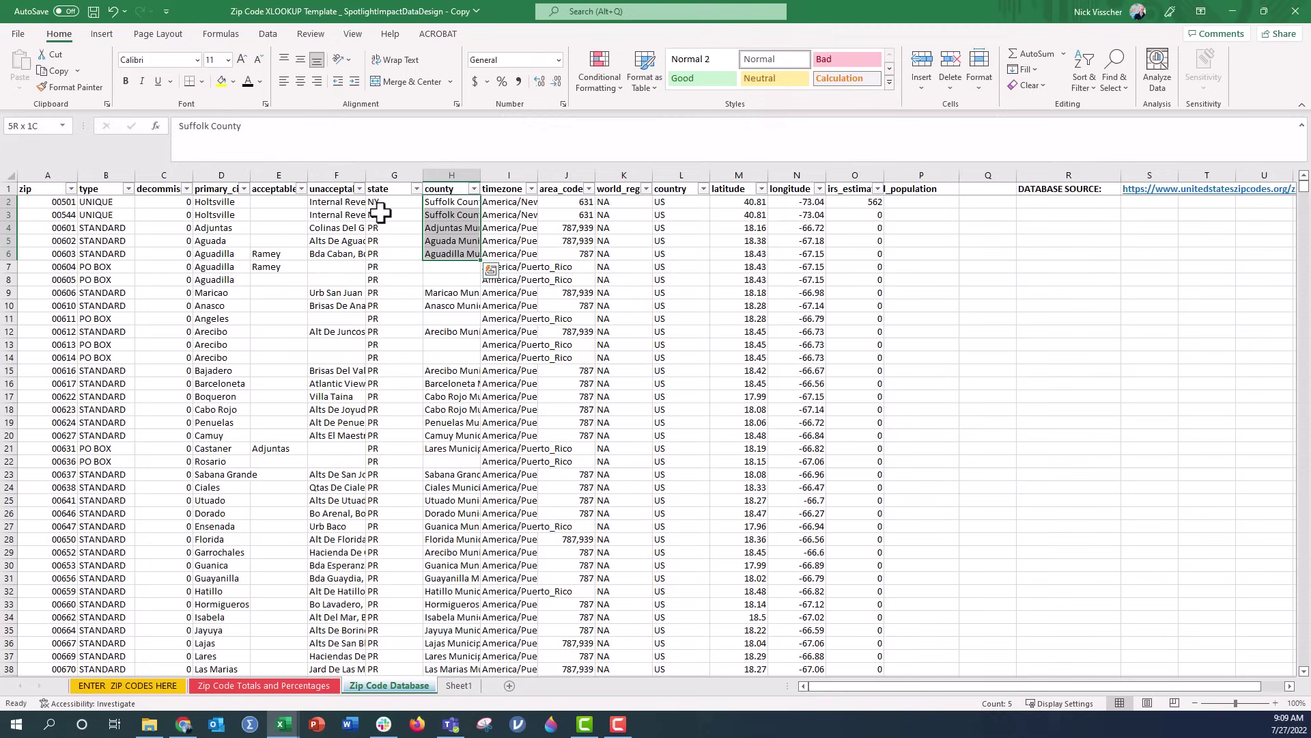
key("ctrl+shift+Down")
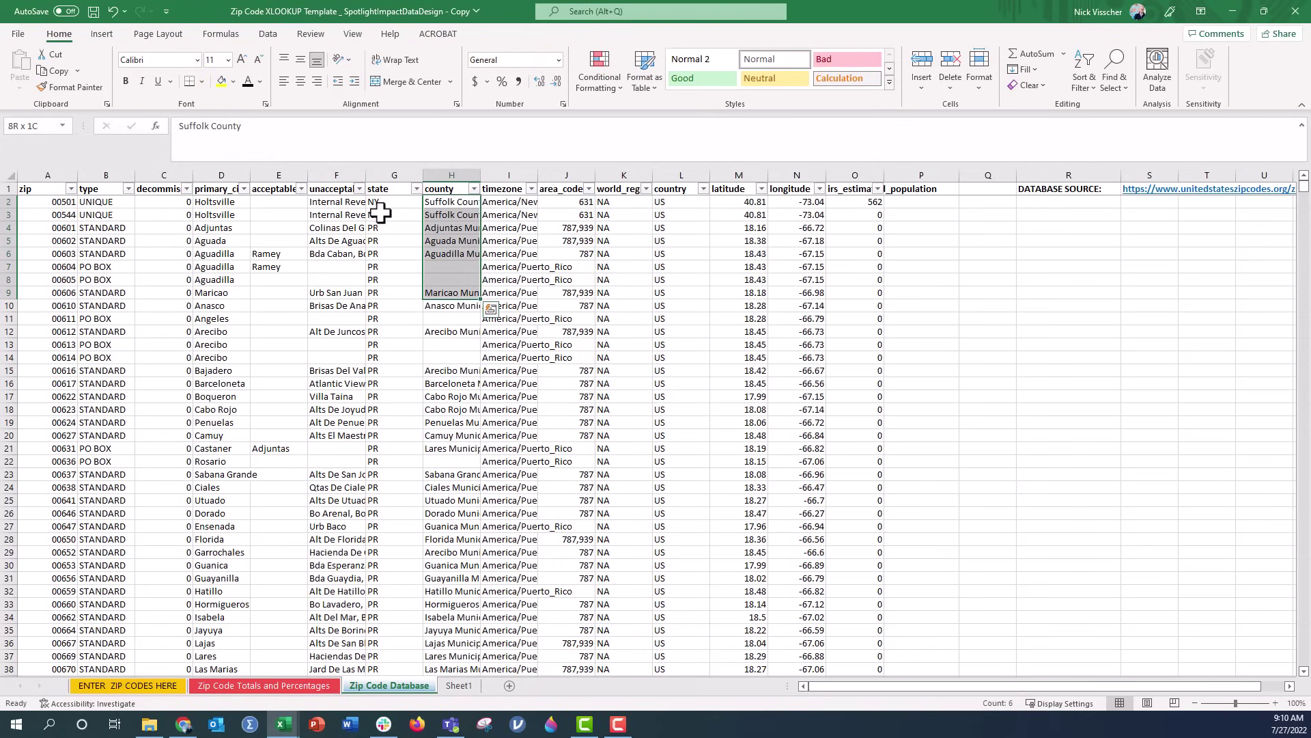
key("ctrl+shift+Down")
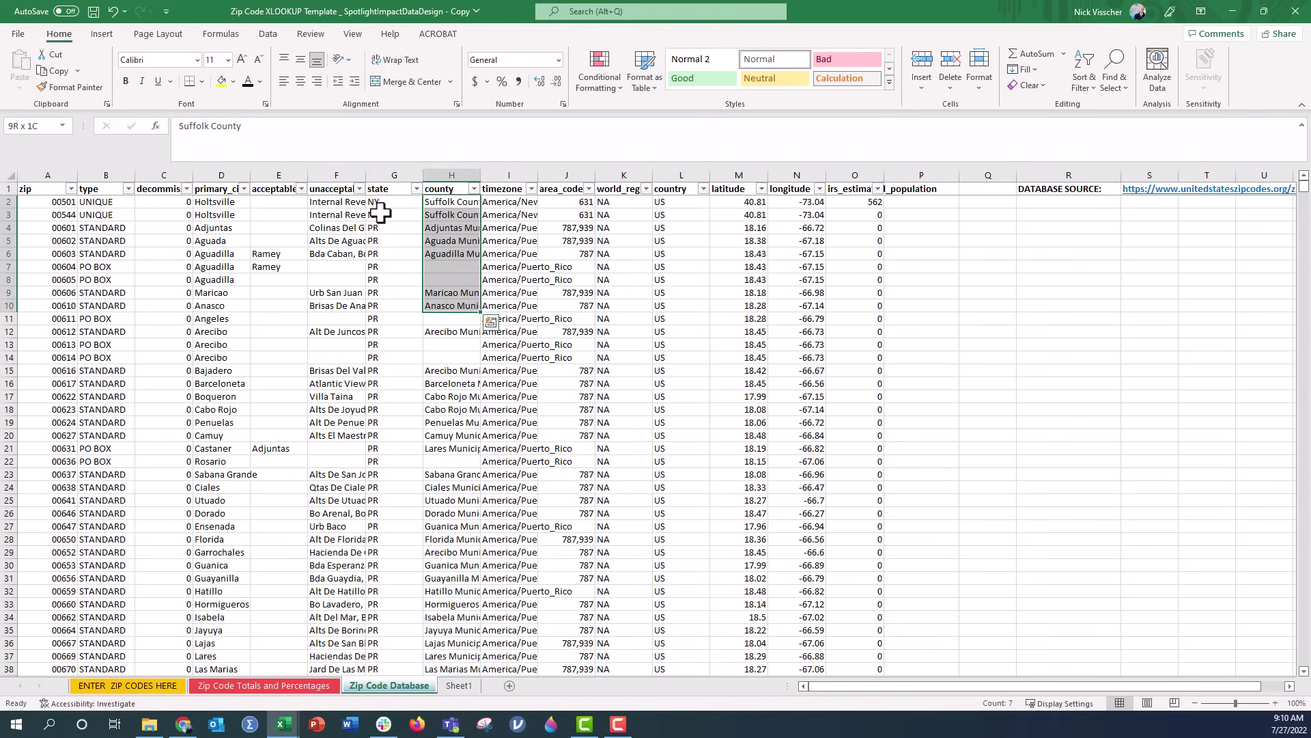
key("ctrl+shift+Down")
key("ctrl+shift+Down")
key("ctrl+shift+Down")
key("ctrl+shift+Down")
key("ctrl+shift+Down")
key("ctrl+shift+Down")
key("ctrl+shift+Down")
key("ctrl+shift+Down")
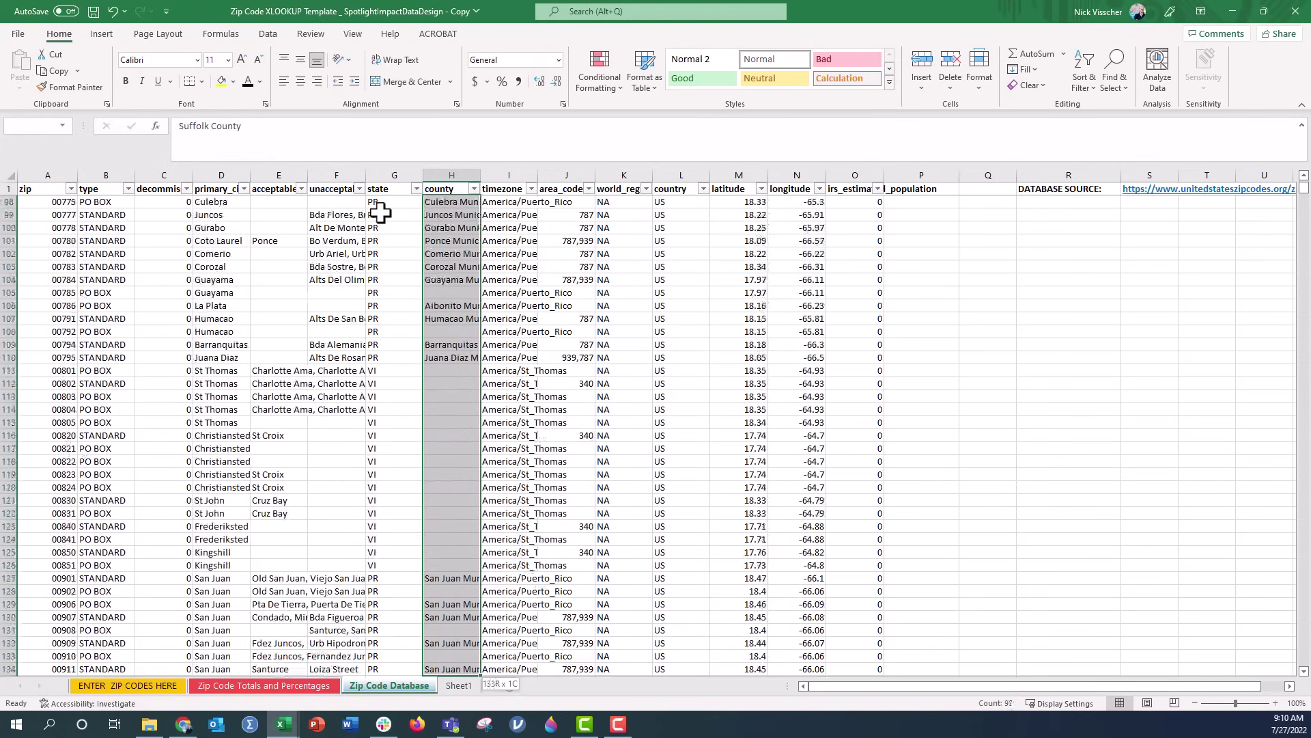
key("ctrl+shift+Down")
key("ctrl+shift+Down")
key("ctrl+shift+Down")
key("ctrl+shift+Down")
key("ctrl+shift+Down")
key("ctrl+shift+Down")
key("ctrl+shift+Down")
key("ctrl+shift+Down")
key("ctrl+shift+Down")
key("ctrl+shift+Down")
key("ctrl+shift+Down")
key("ctrl+shift+Down")
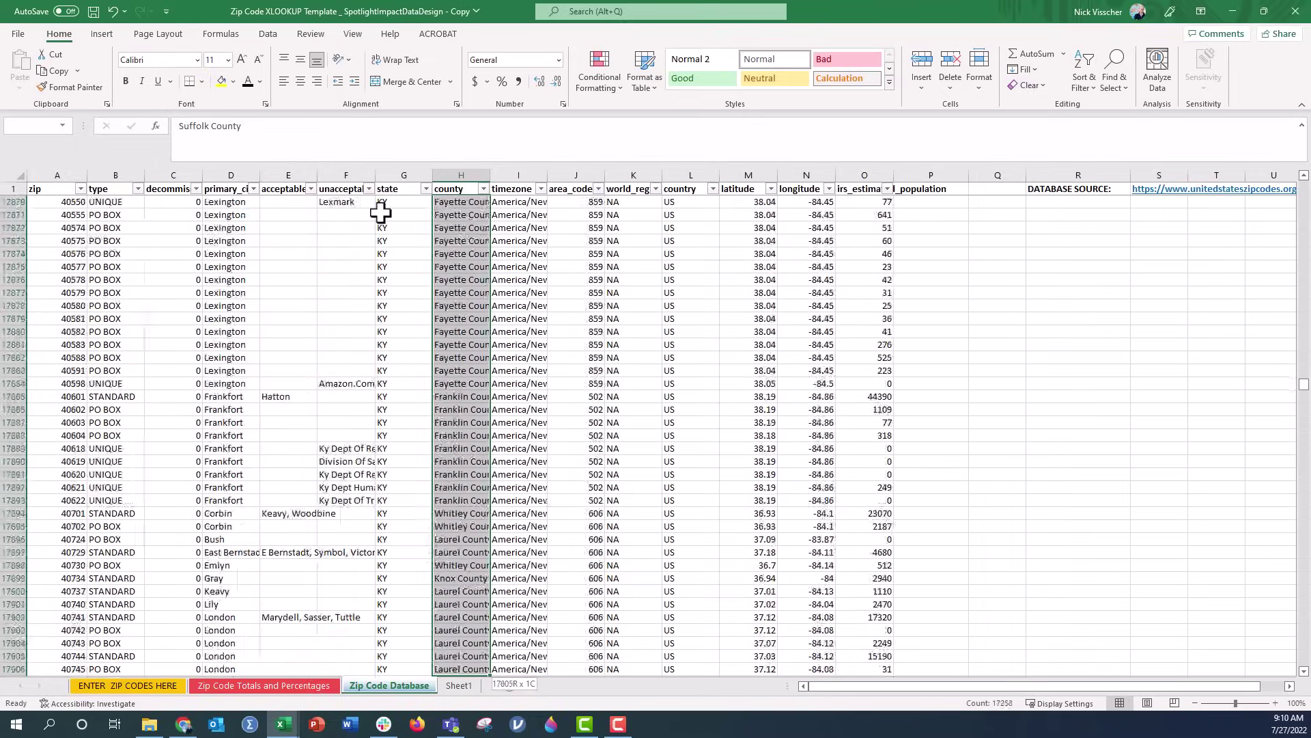
key("ctrl+shift+Down")
key("ctrl+shift+Down")
key("ctrl+shift+Down")
key("ctrl+shift+Down")
key("ctrl+shift+Down")
key("ctrl+shift+Down")
key("ctrl+shift+Down")
key("ctrl+shift+Down")
key("ctrl+shift+Down")
key("ctrl+shift+Down")
key("ctrl+shift+Down")
key("ctrl+shift+Down")
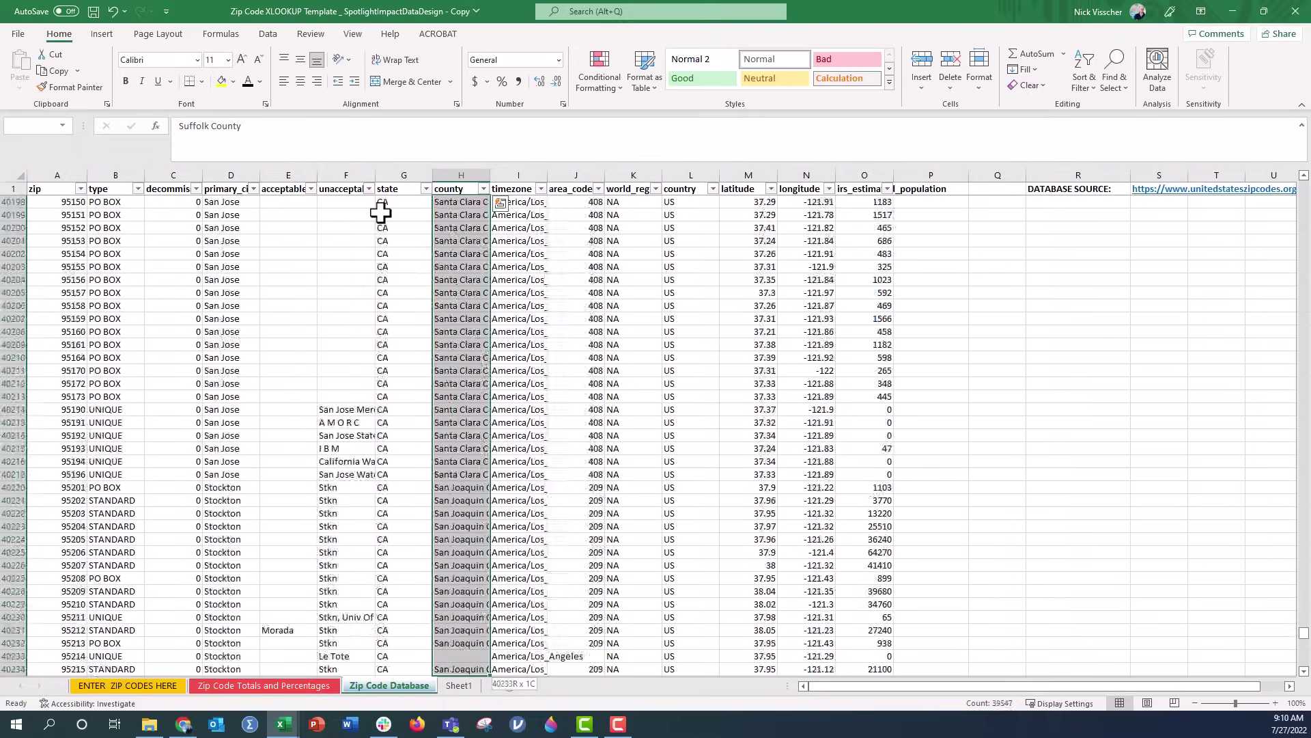
key("ctrl+shift+Down")
key("ctrl+shift+Down")
key("ctrl+shift+Down")
key("ctrl+shift+Down")
key("ctrl+shift+Down")
key("ctrl+shift+Up")
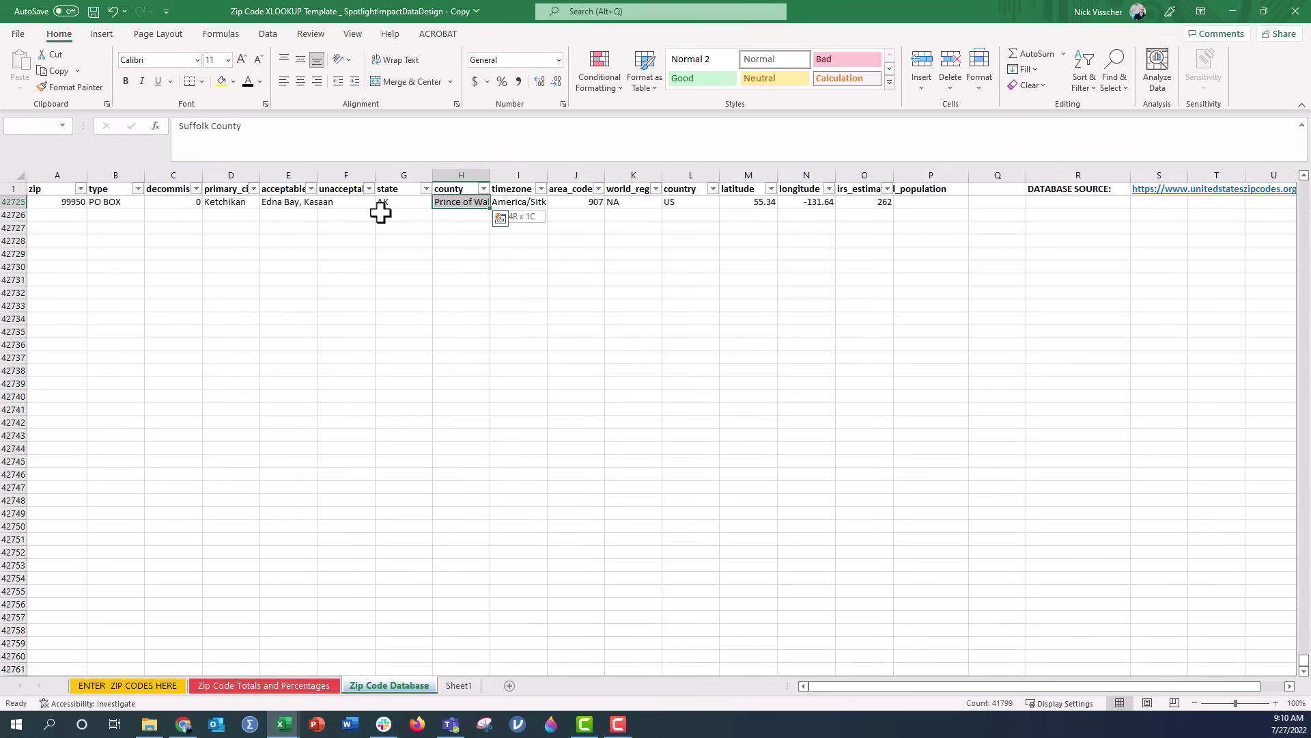
scroll(492, 307, "up", 5)
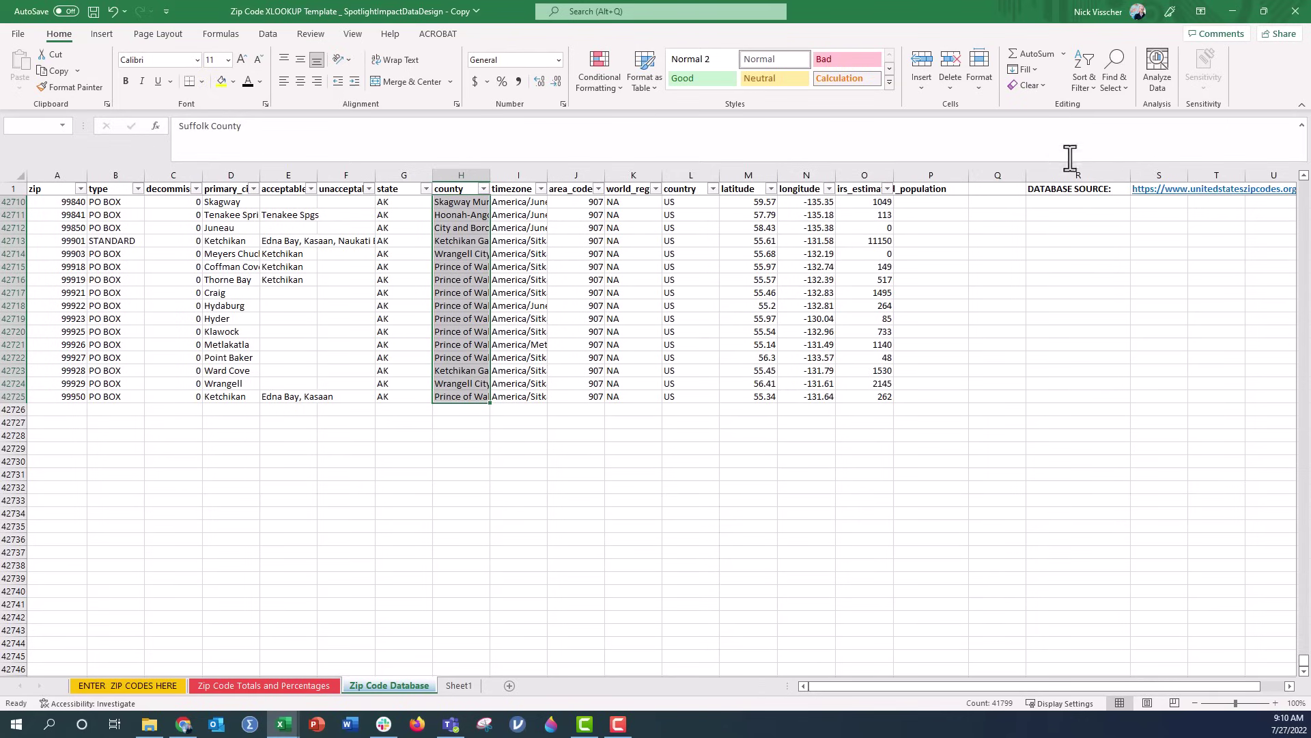
Step: Replace every 'County' in the selected database column with nothing, making 40,013 replacements
left_click(1124, 89)
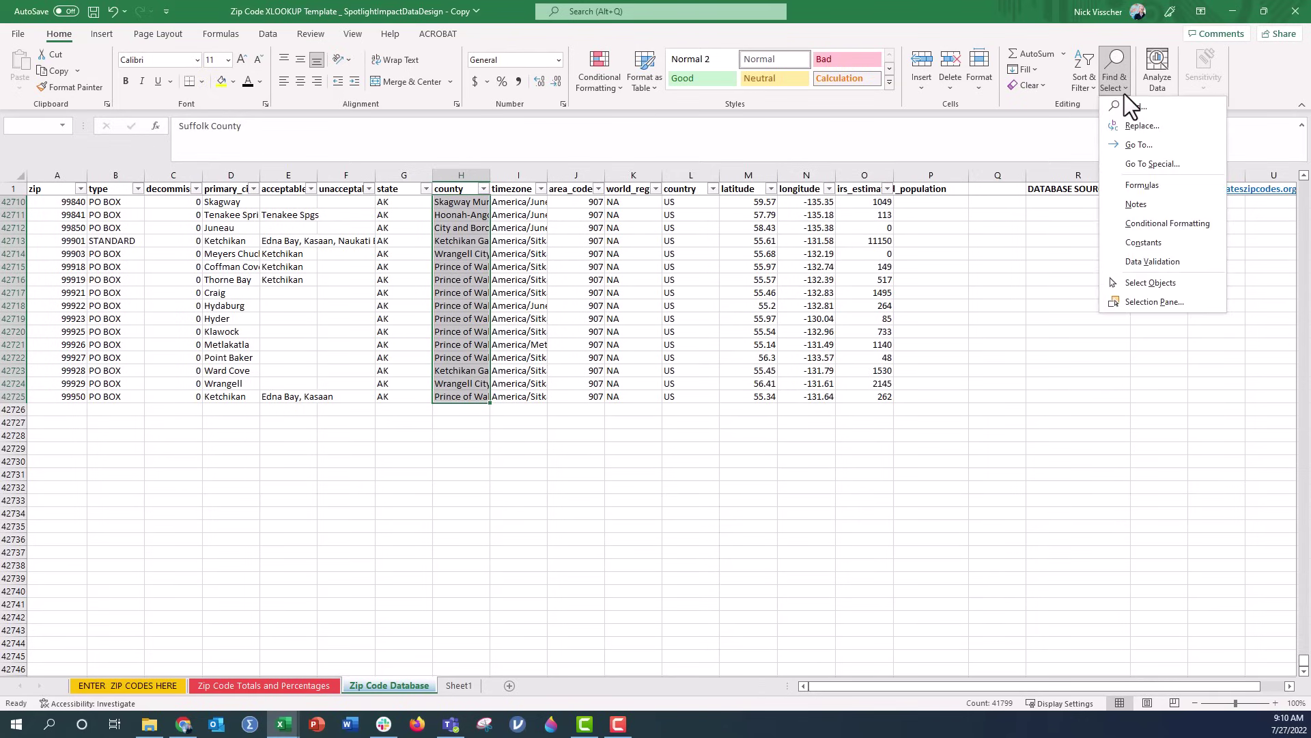
left_click(1164, 123)
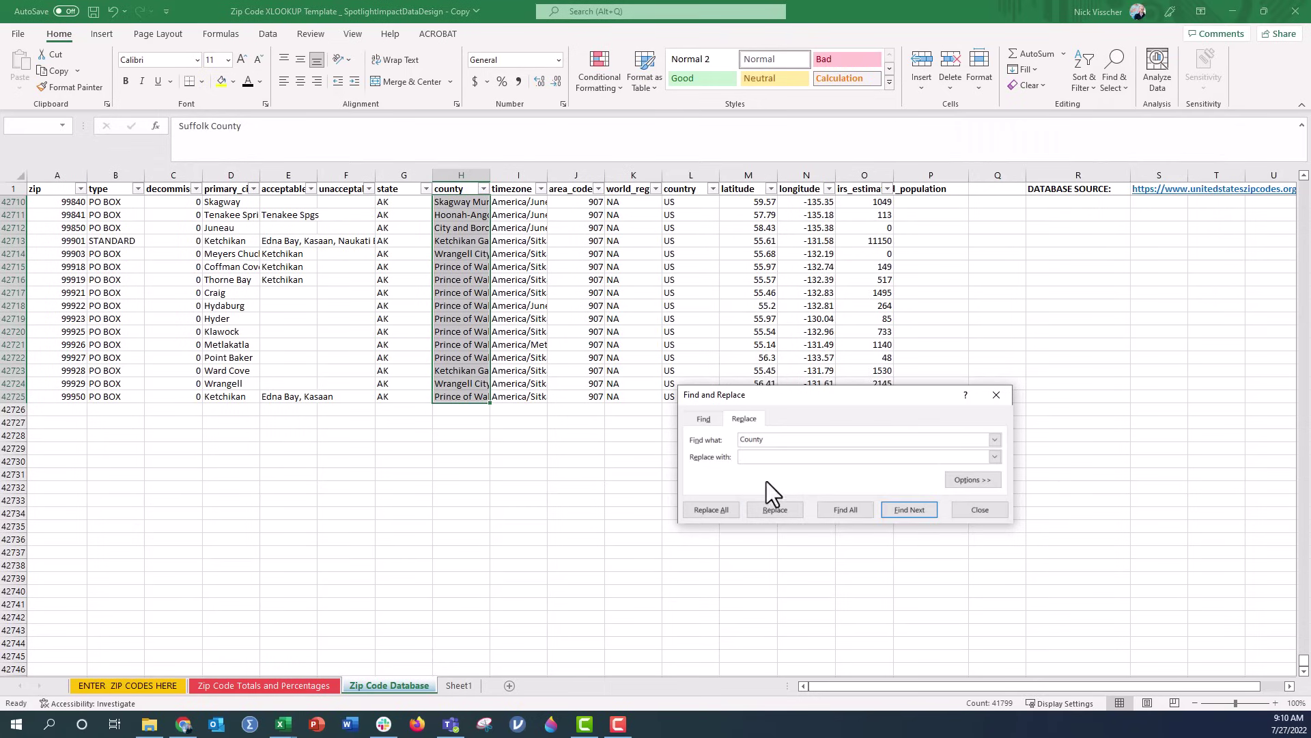
left_click_drag(768, 398, 656, 431)
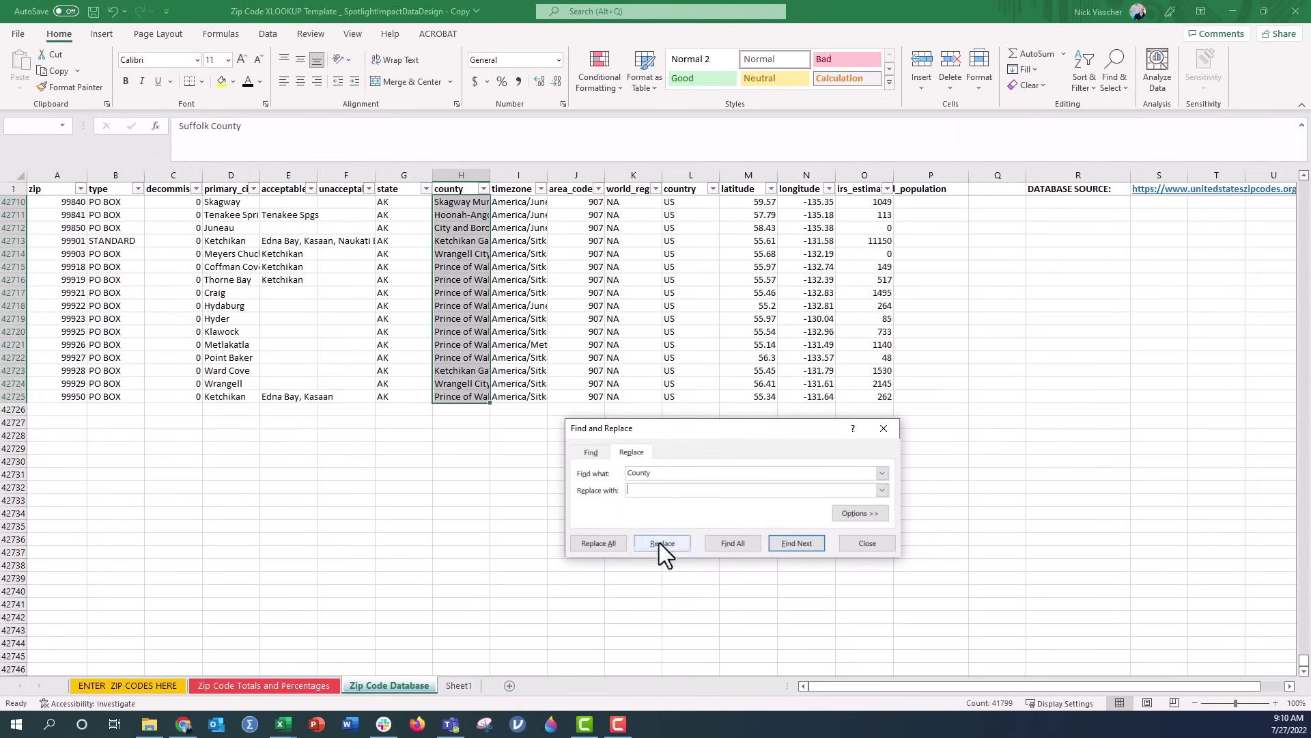
left_click(611, 545)
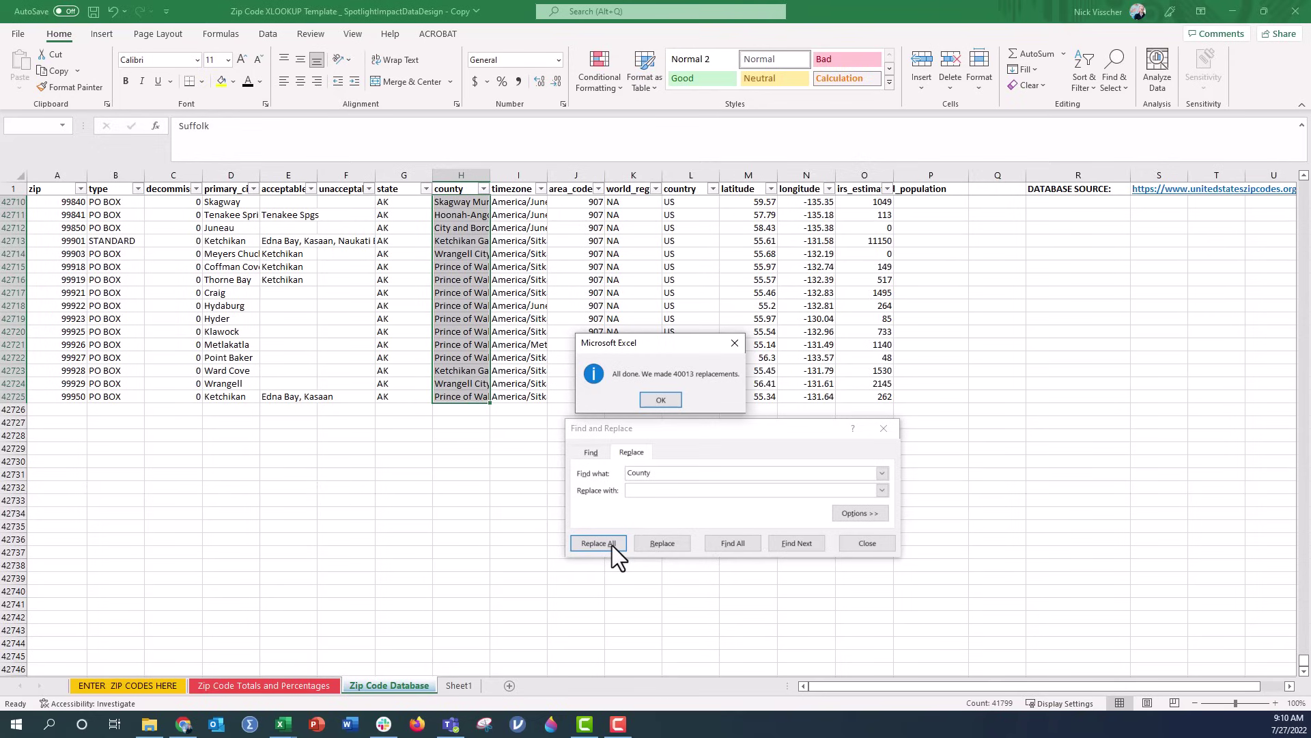
left_click(666, 398)
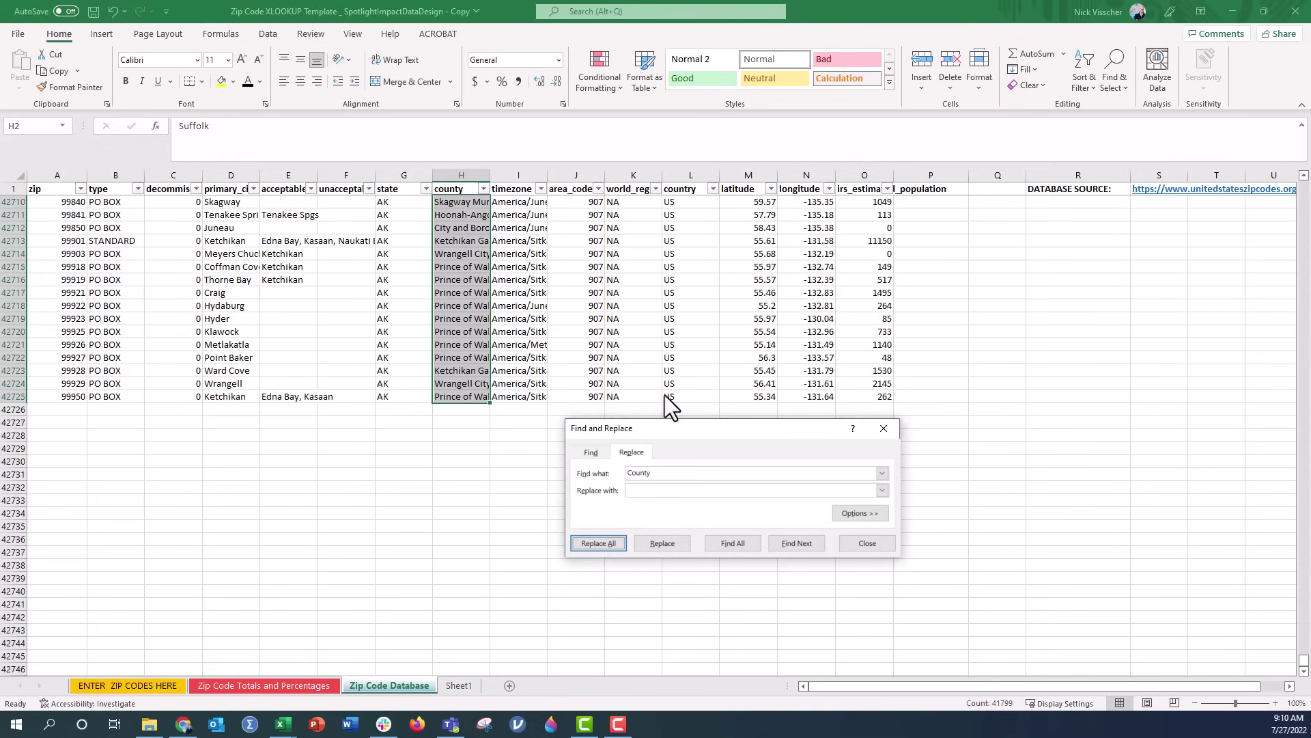
left_click(879, 546)
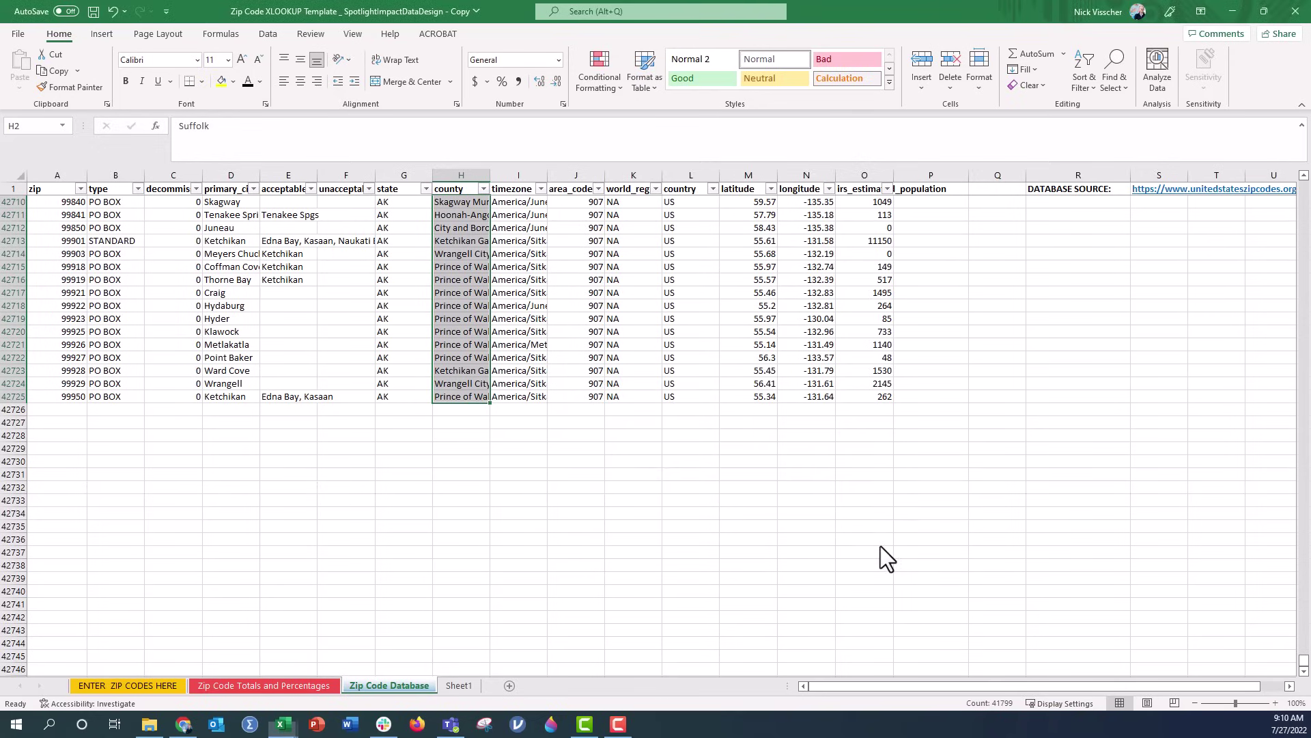
Step: Enter zip code 80206 in C13 on ENTER ZIP CODES HERE, returning Denver, Denver, CO
left_click(170, 689)
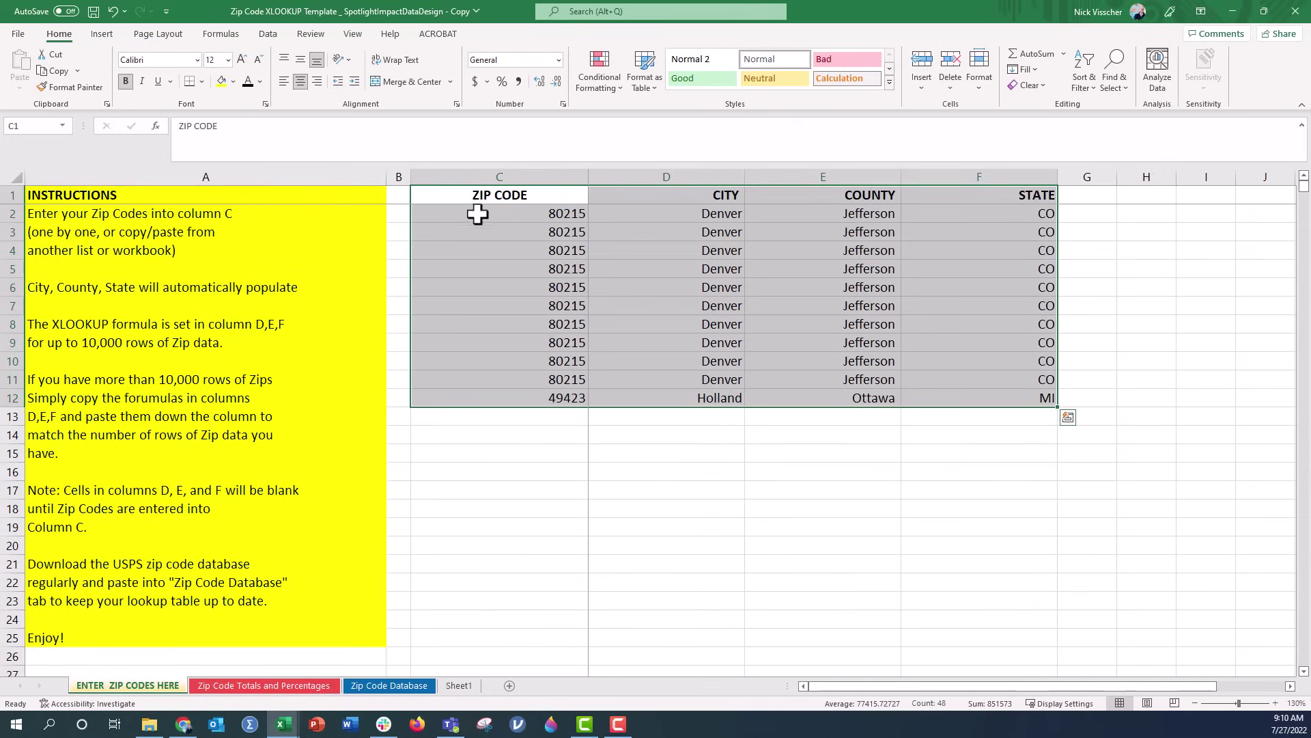
left_click_drag(782, 213, 779, 392)
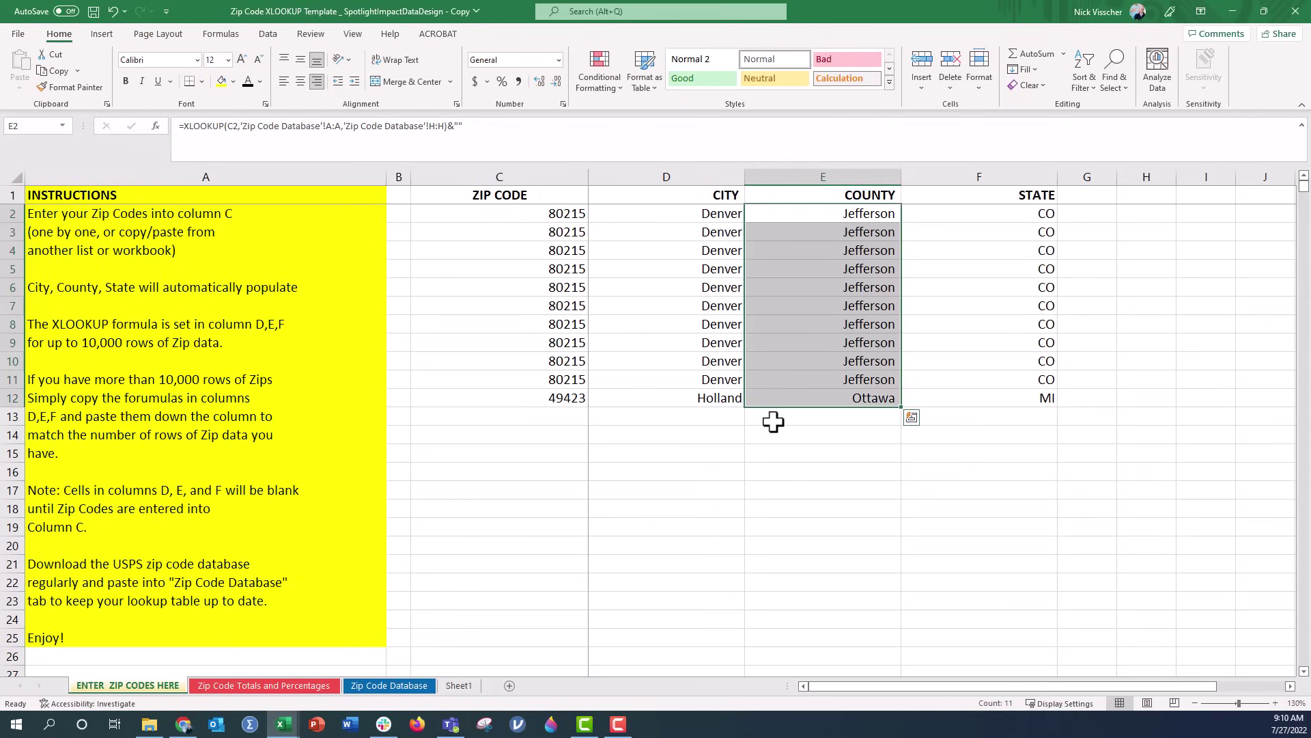
left_click(551, 417)
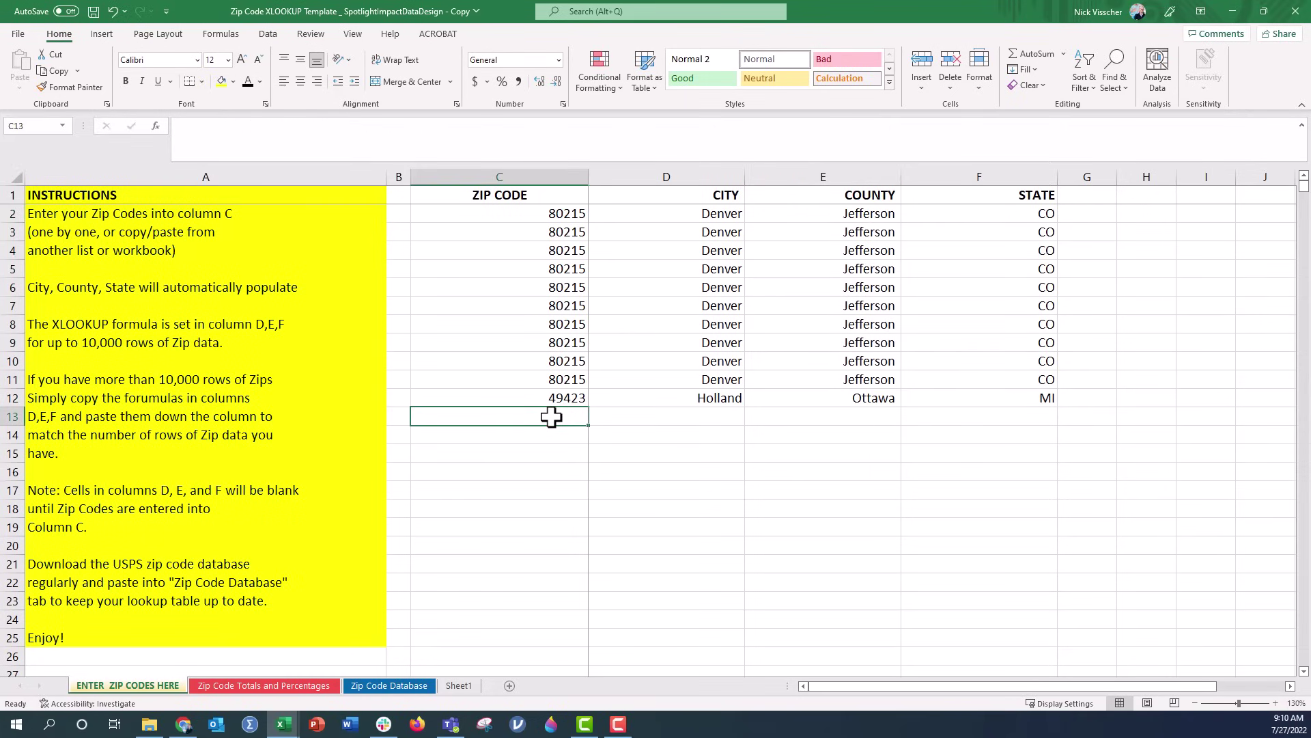
type("80206")
key("Return")
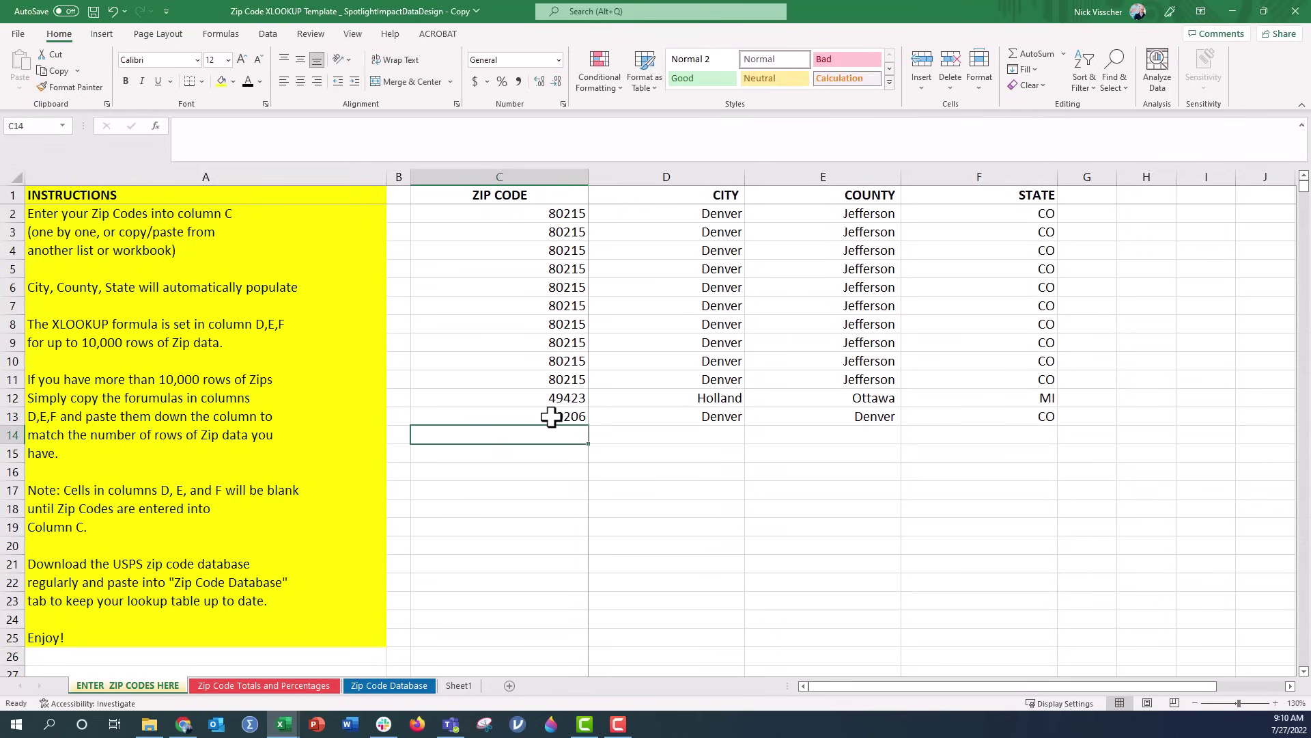
left_click(807, 420)
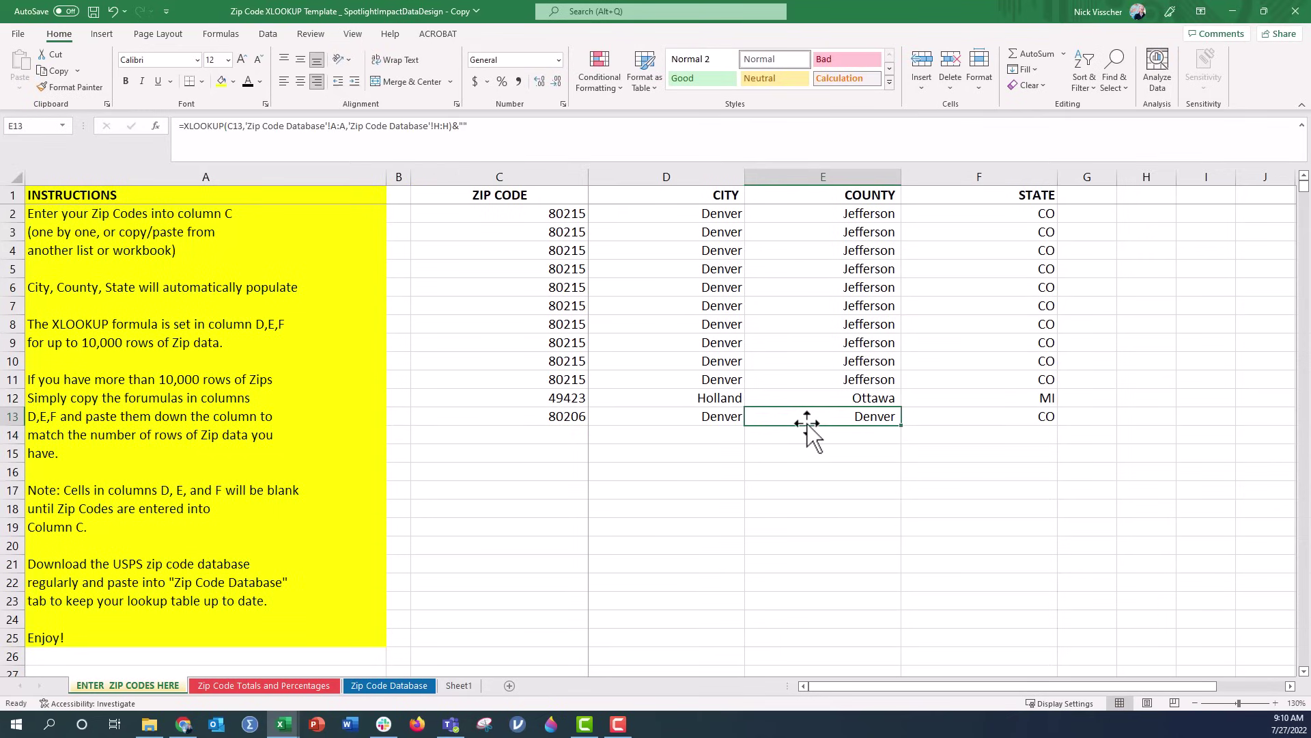